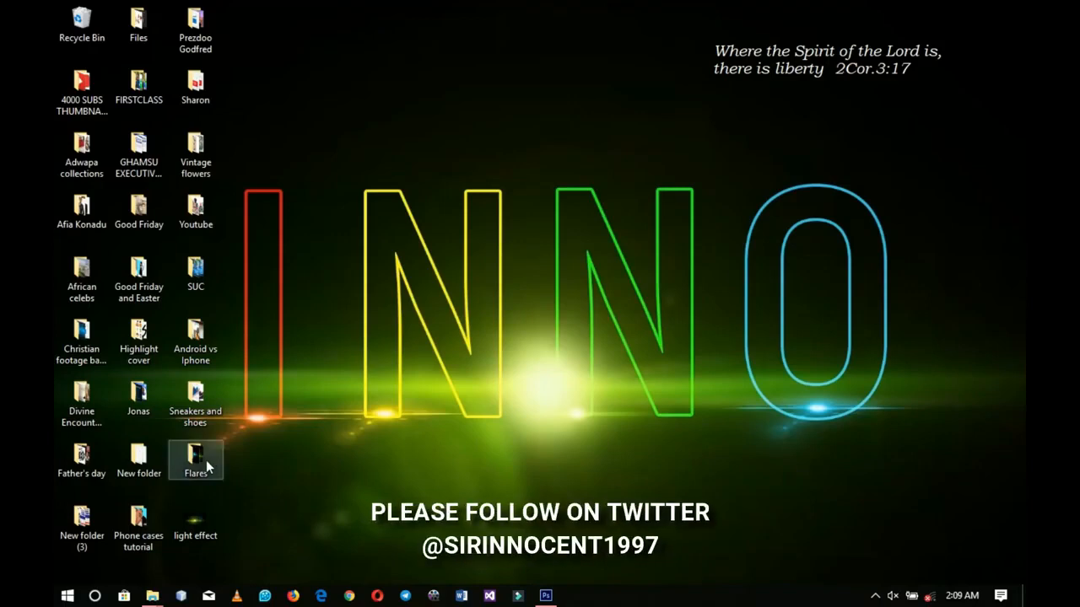
# Switch to Photoshop and create a new 1920 x 1080 pixel RGB document at 300 pixels/inch with a white background
pyautogui.click(546, 595)
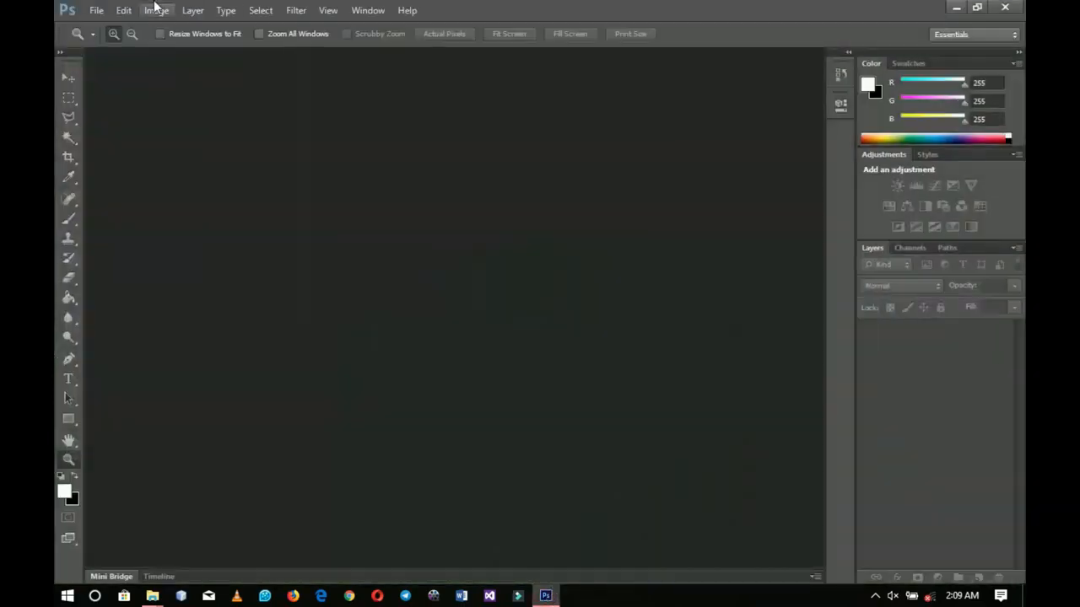
pyautogui.click(95, 12)
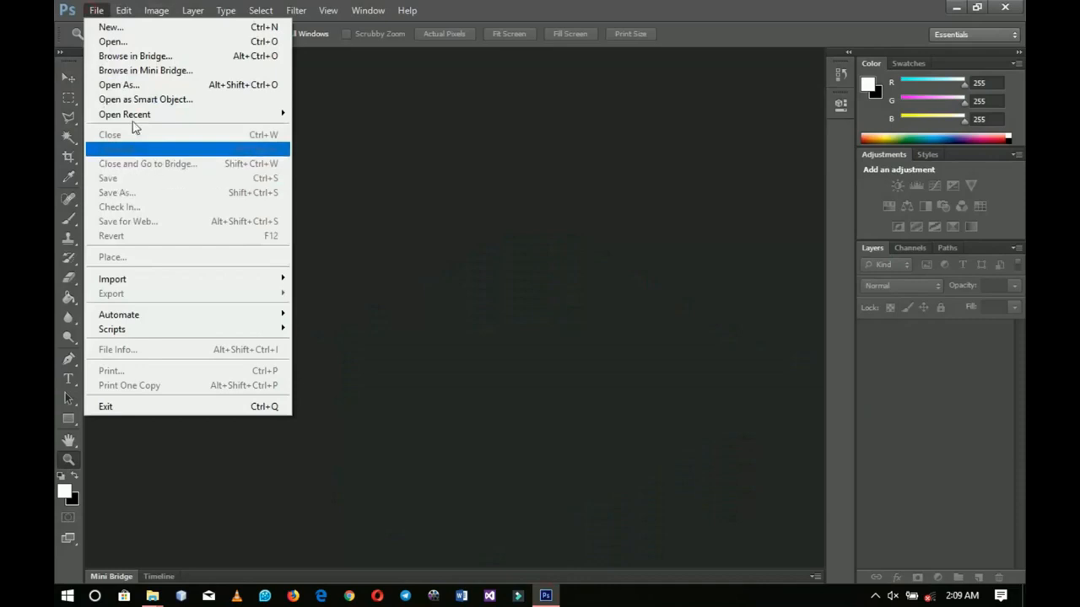
pyautogui.click(139, 32)
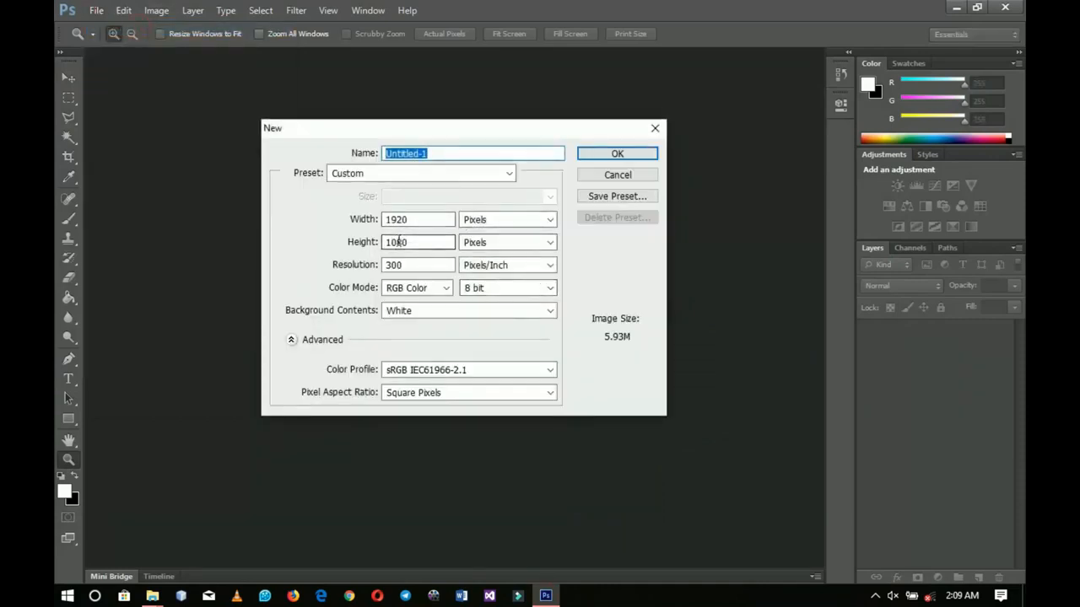
pyautogui.click(612, 154)
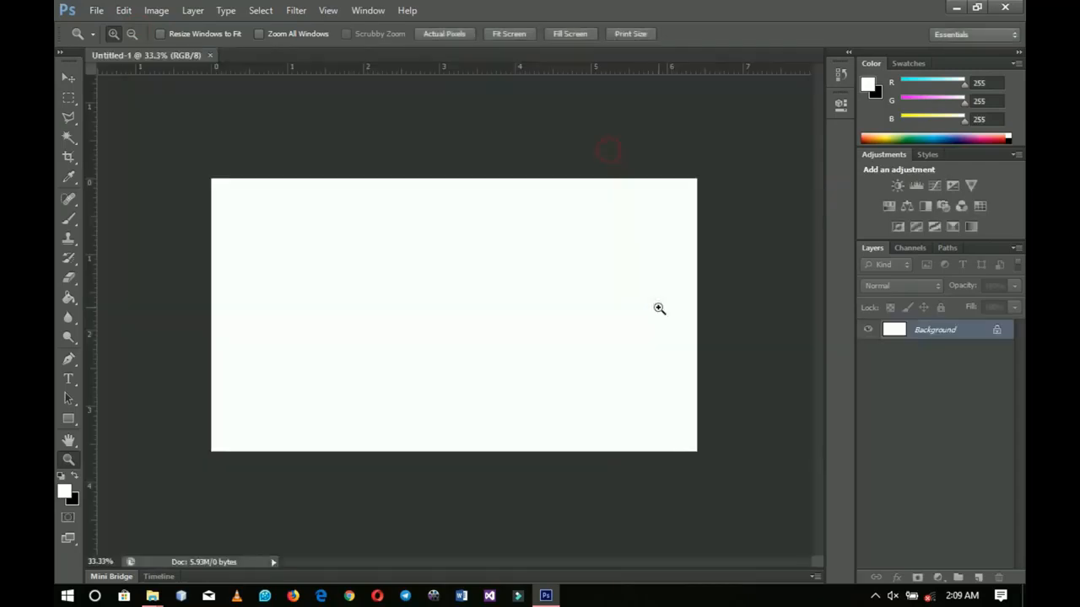
# Add a black solid color fill layer above the background
pyautogui.click(937, 577)
pyautogui.click(916, 253)
pyautogui.moveTo(675, 414); pyautogui.dragTo(592, 506)
pyautogui.click(978, 260)
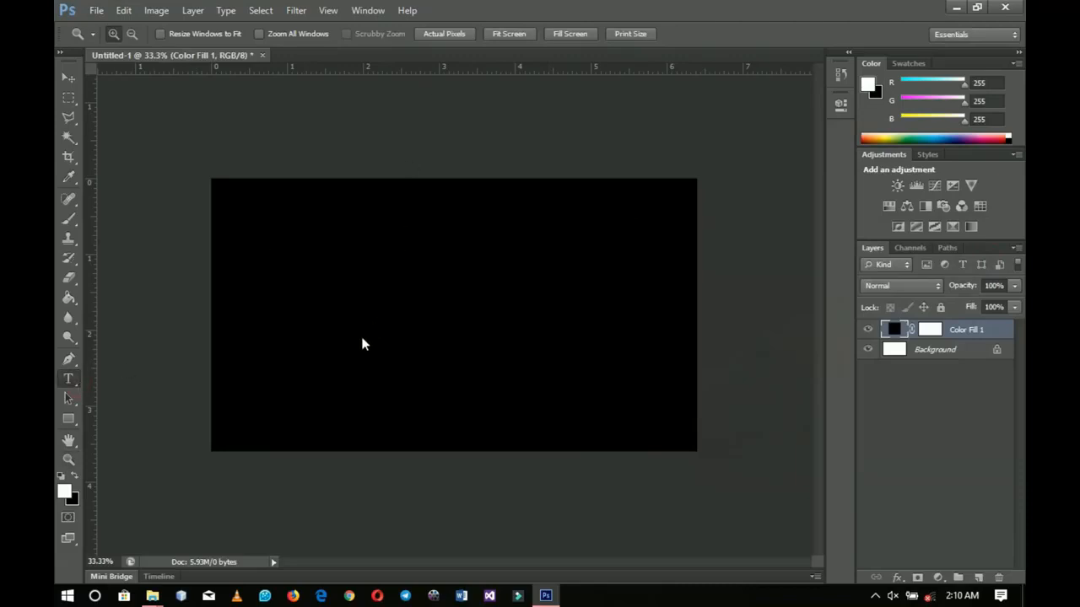
# Set the Type tool's font to Akrobat with the SemiBold style
pyautogui.click(194, 34)
pyautogui.write('Akrobat')
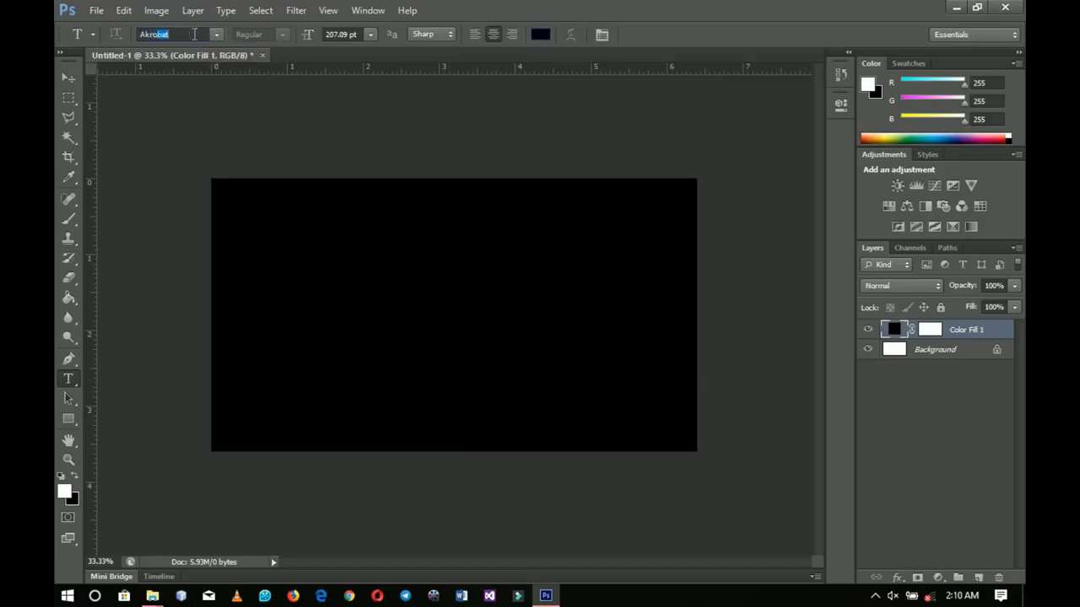
pyautogui.press('Return')
pyautogui.click(281, 35)
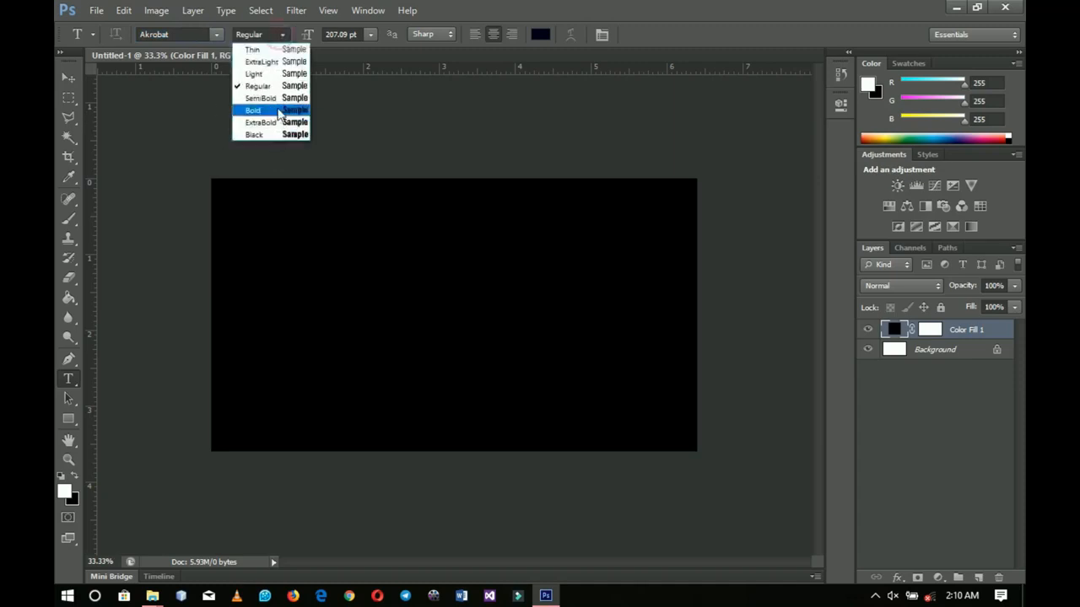
pyautogui.click(275, 96)
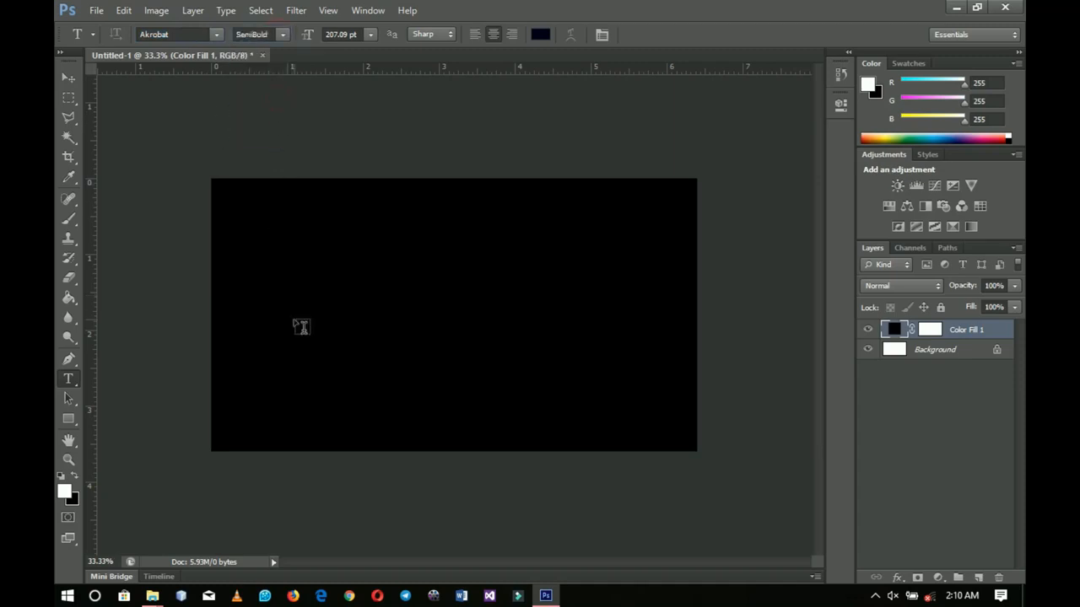
# Add the letter T as a text layer on the left part of the canvas and color it black
pyautogui.click(309, 319)
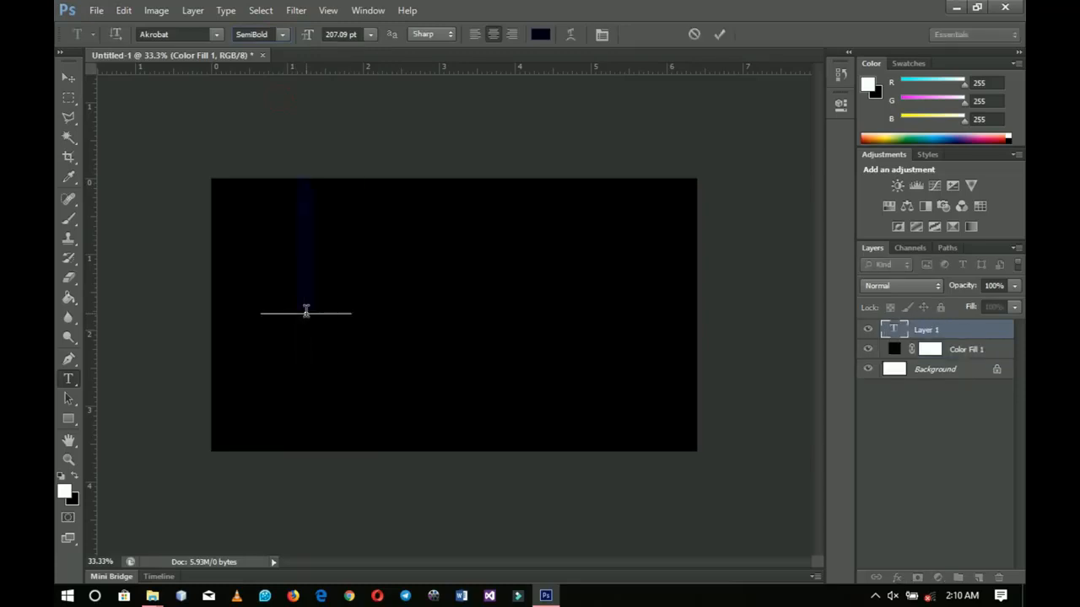
pyautogui.hotkey('ctrl', 'a')
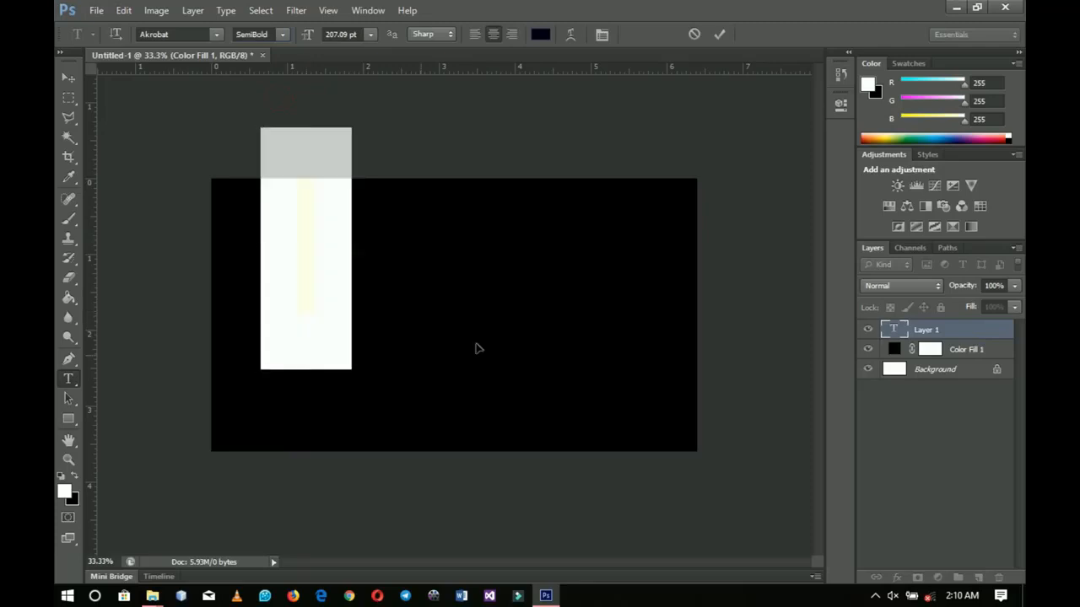
pyautogui.click(541, 35)
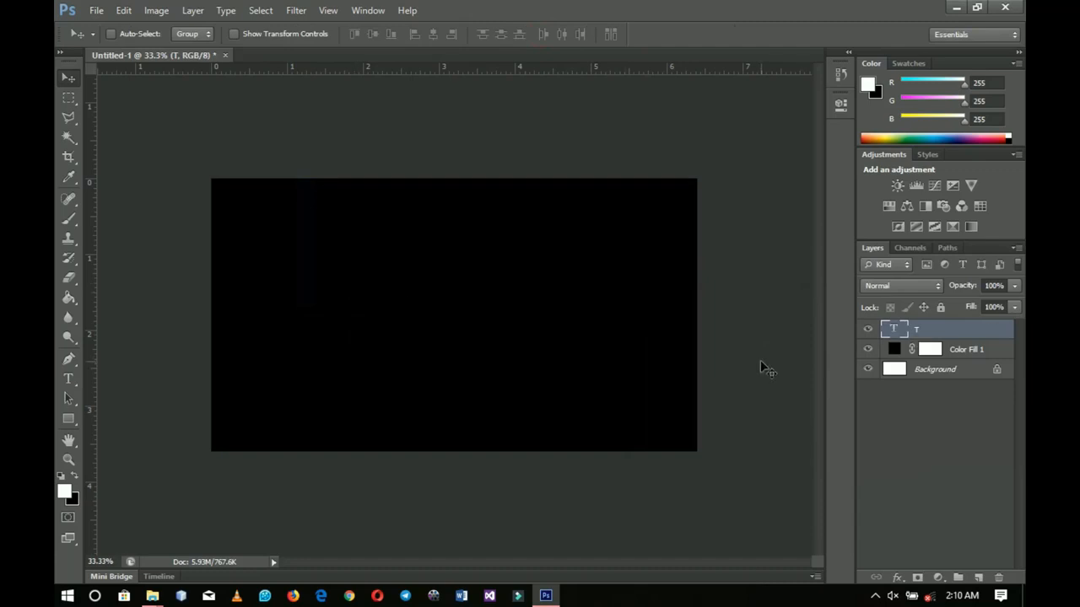
# Scale the letter T down to about 72% and center it vertically on the canvas
pyautogui.hotkey('ctrl', 't')
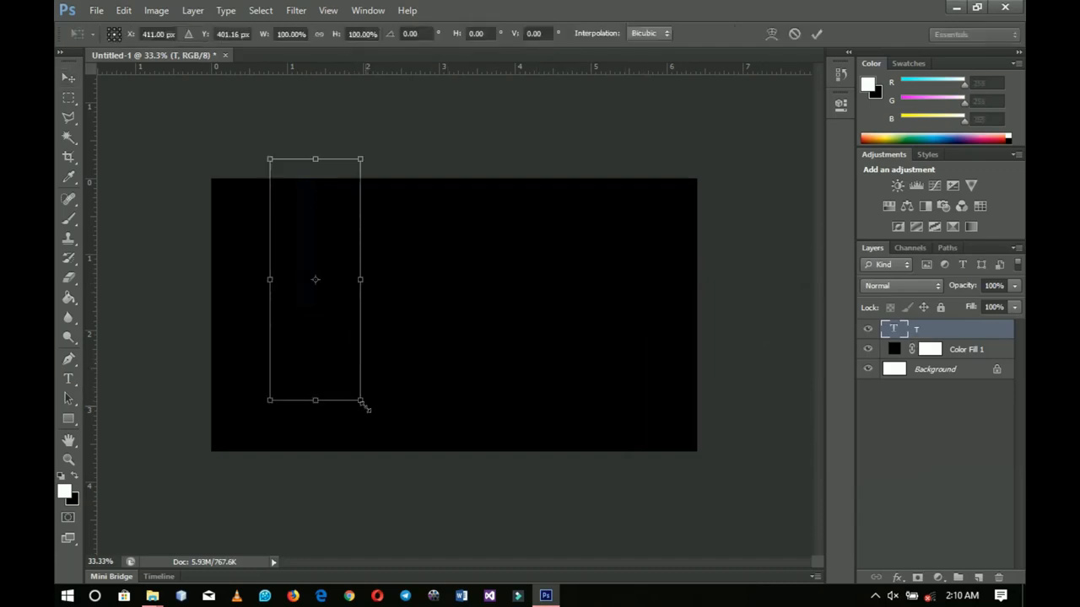
pyautogui.moveTo(363, 404); pyautogui.dragTo(353, 369)
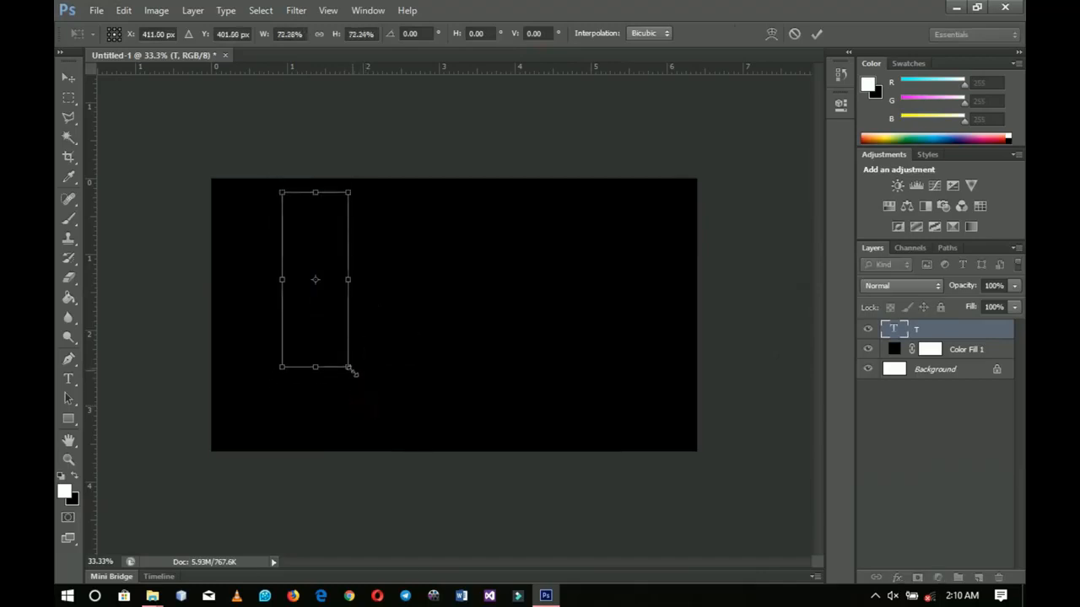
pyautogui.press('Return')
pyautogui.hotkey('ctrl', 'a')
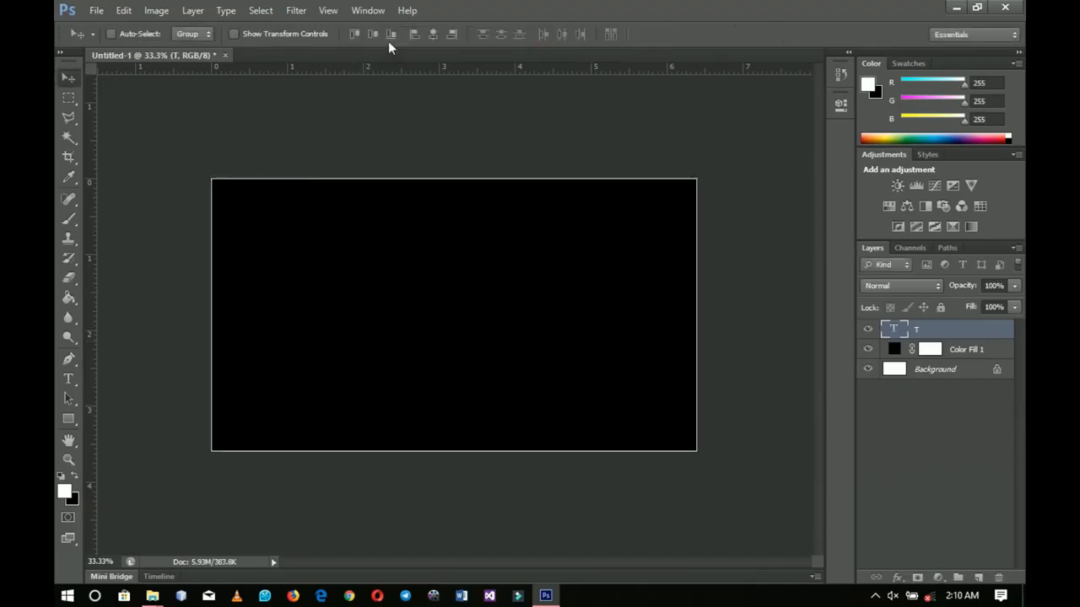
pyautogui.hotkey('ctrl', 'd')
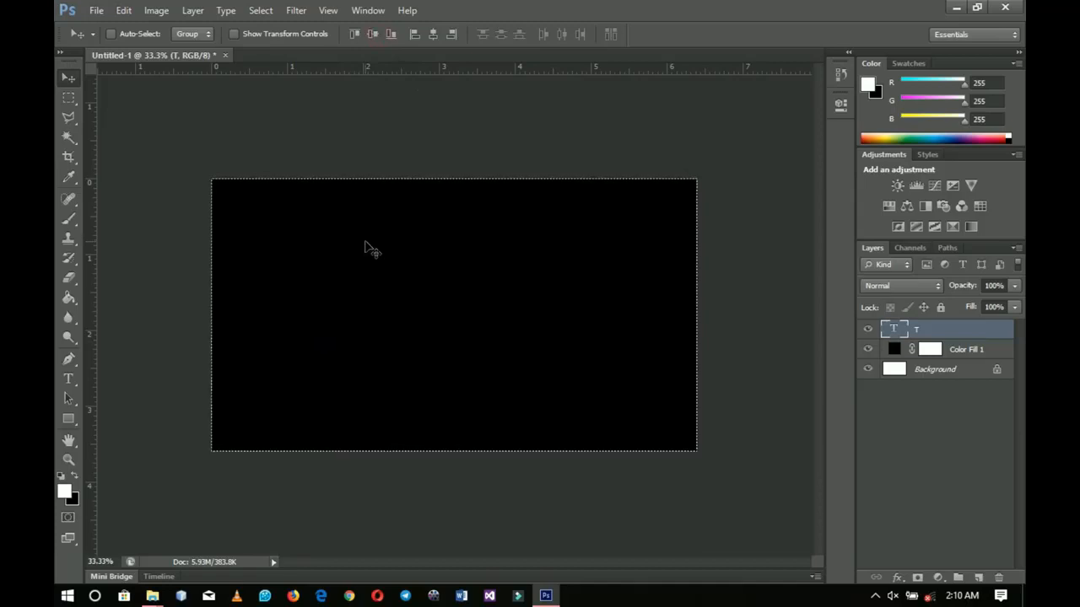
# Give the letter T a 5 px red outside stroke through its blending options
pyautogui.rightClick(973, 326)
pyautogui.click(860, 36)
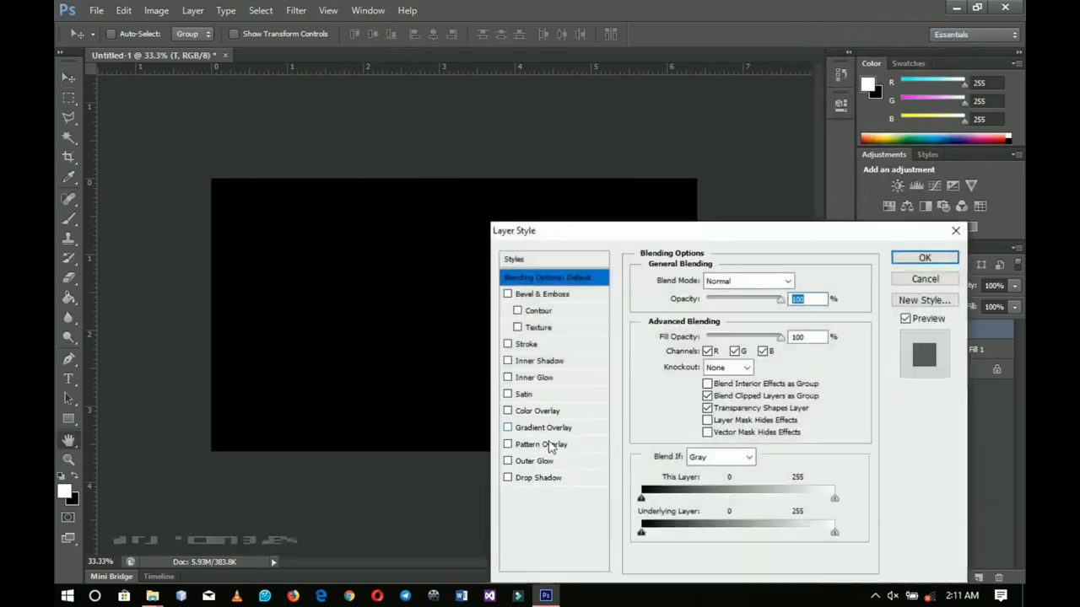
pyautogui.click(527, 345)
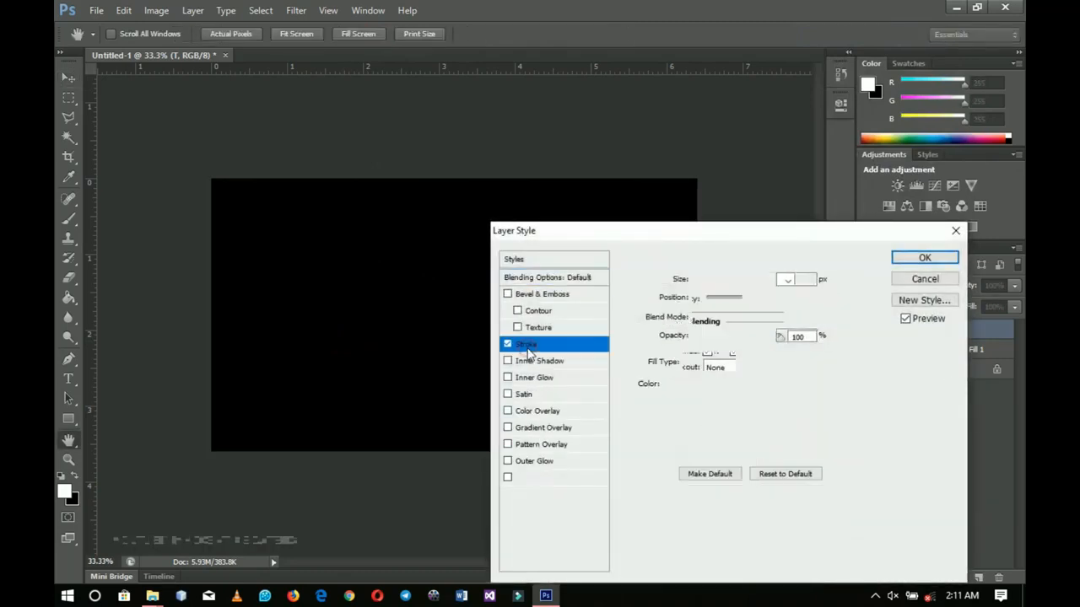
pyautogui.doubleClick(790, 278)
pyautogui.write('5')
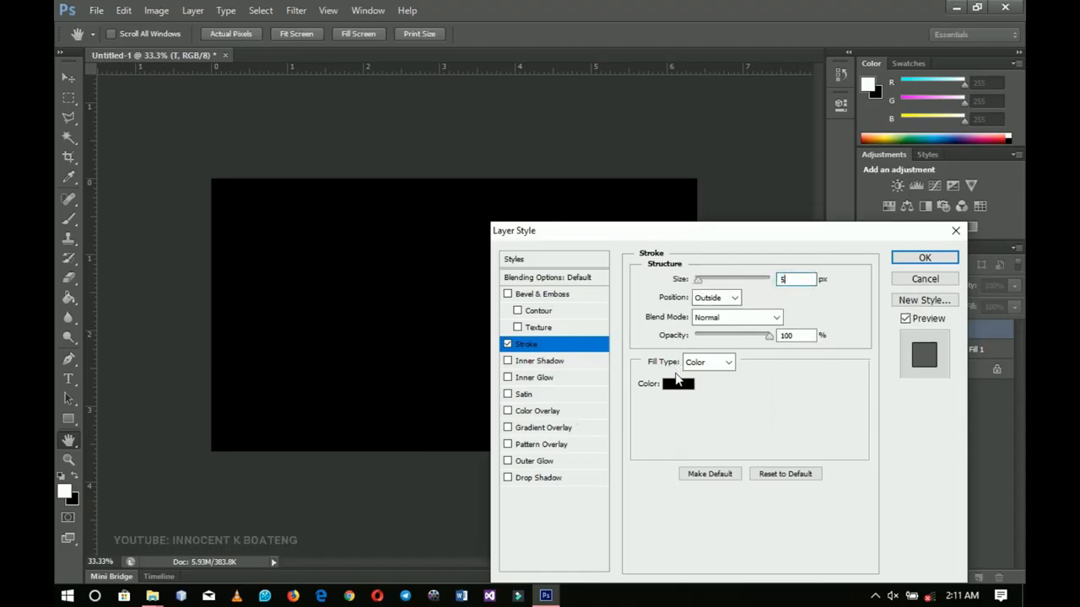
pyautogui.click(676, 384)
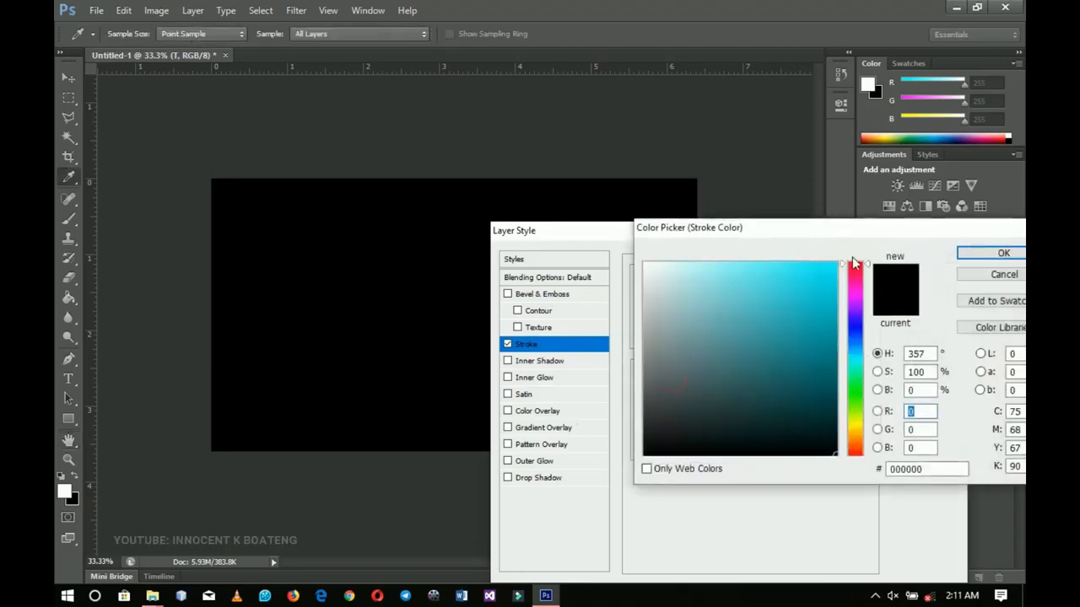
pyautogui.moveTo(833, 266); pyautogui.dragTo(884, 228)
pyautogui.click(979, 248)
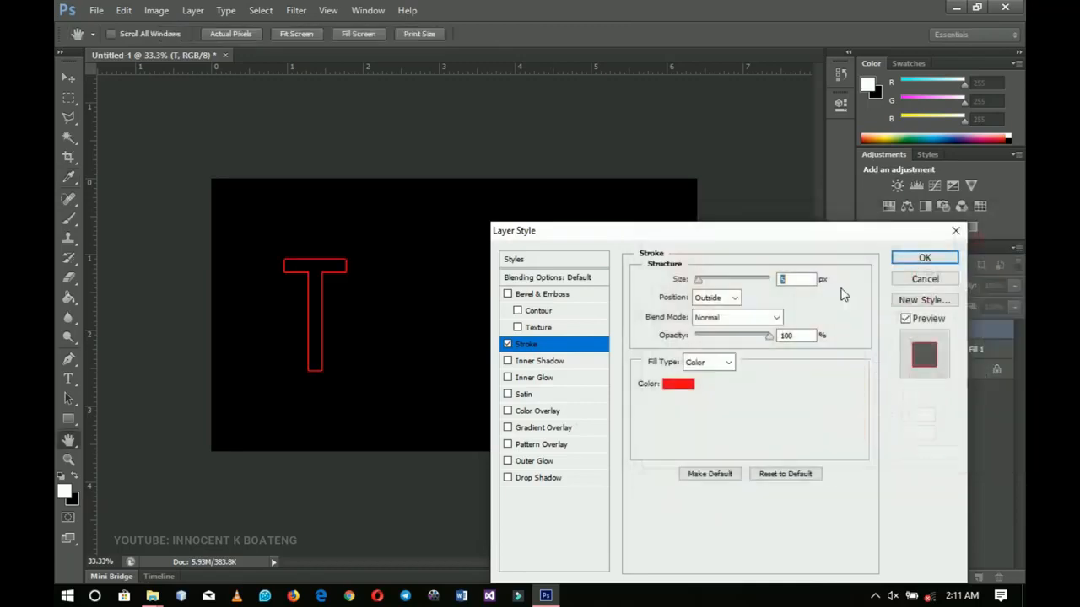
pyautogui.click(924, 257)
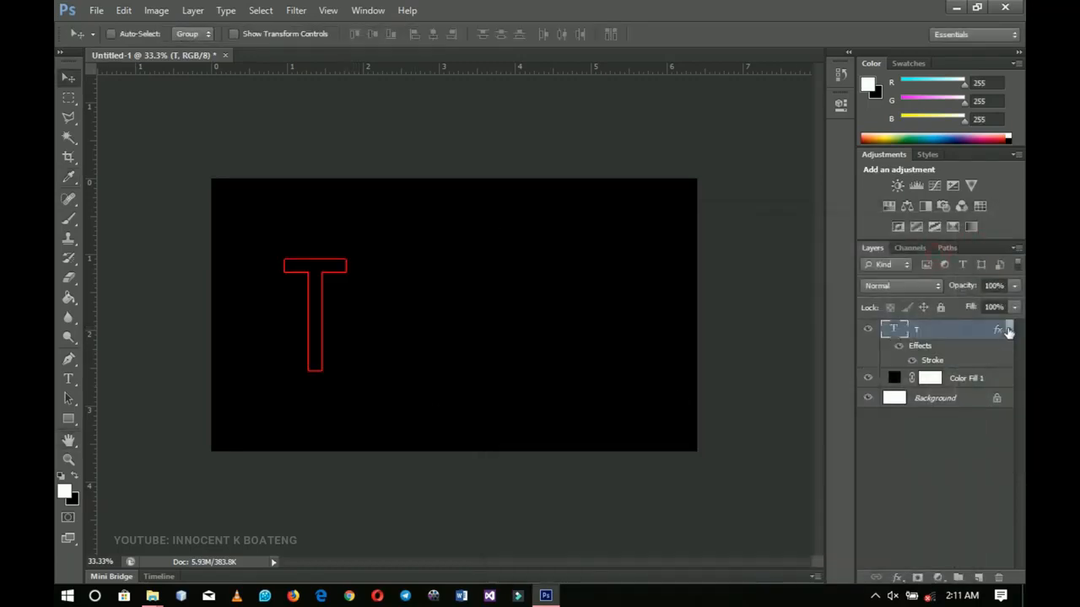
# Collapse the T layer's effects list and enlarge the letter to about 104%
pyautogui.click(1008, 331)
pyautogui.hotkey('ctrl', 't')
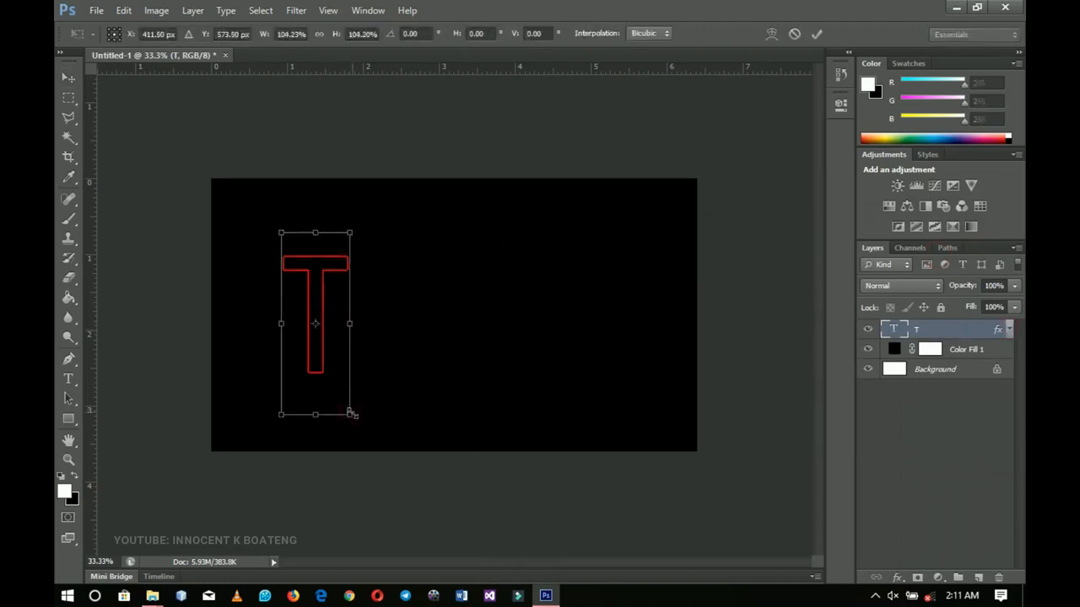
pyautogui.press('Return')
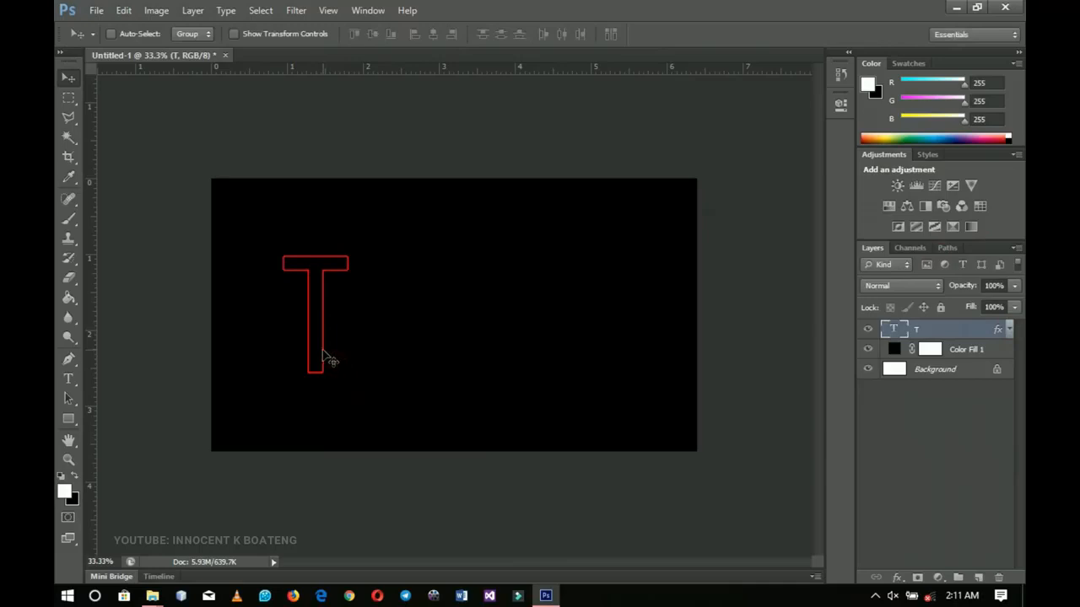
# Duplicate the T layer, place the copy just right of the original, and change its letter to E
pyautogui.hotkey('ctrl', 'j')
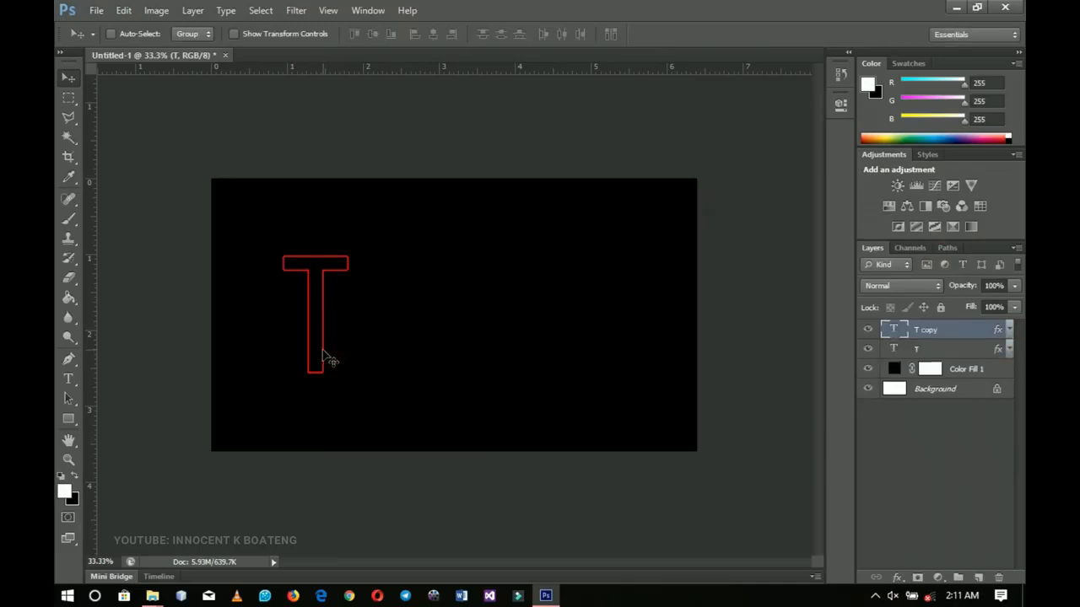
pyautogui.moveTo(306, 345); pyautogui.dragTo(381, 344)
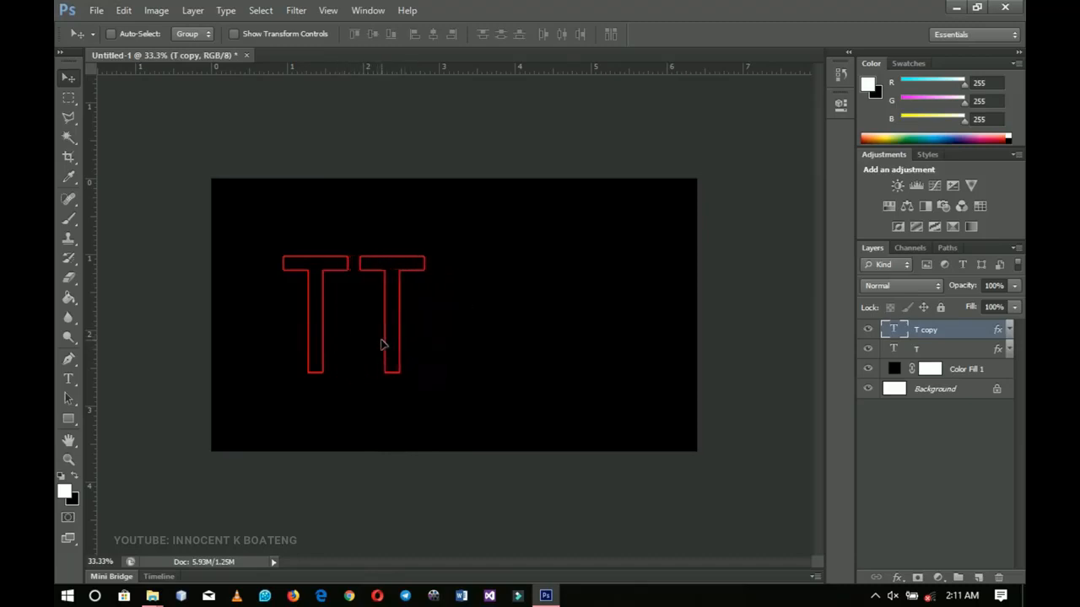
pyautogui.press('t')
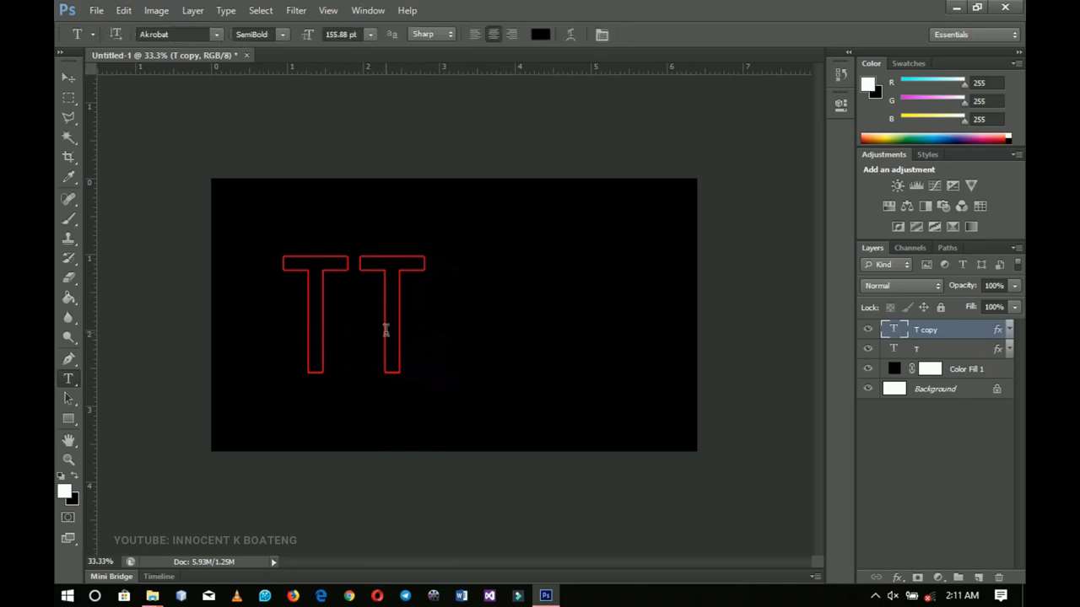
pyautogui.doubleClick(386, 330)
pyautogui.write('E')
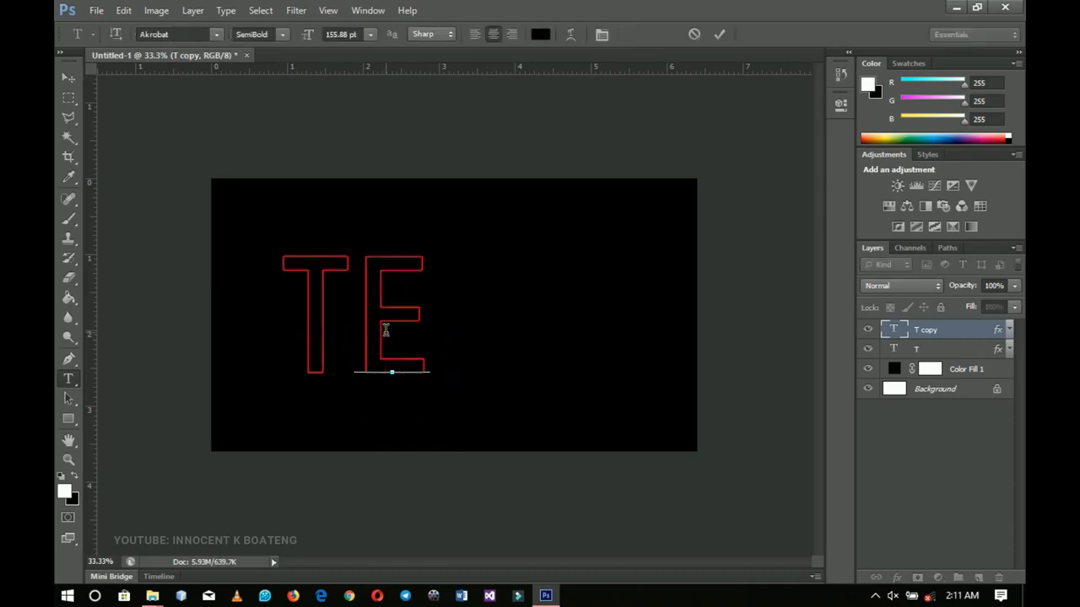
pyautogui.click(73, 78)
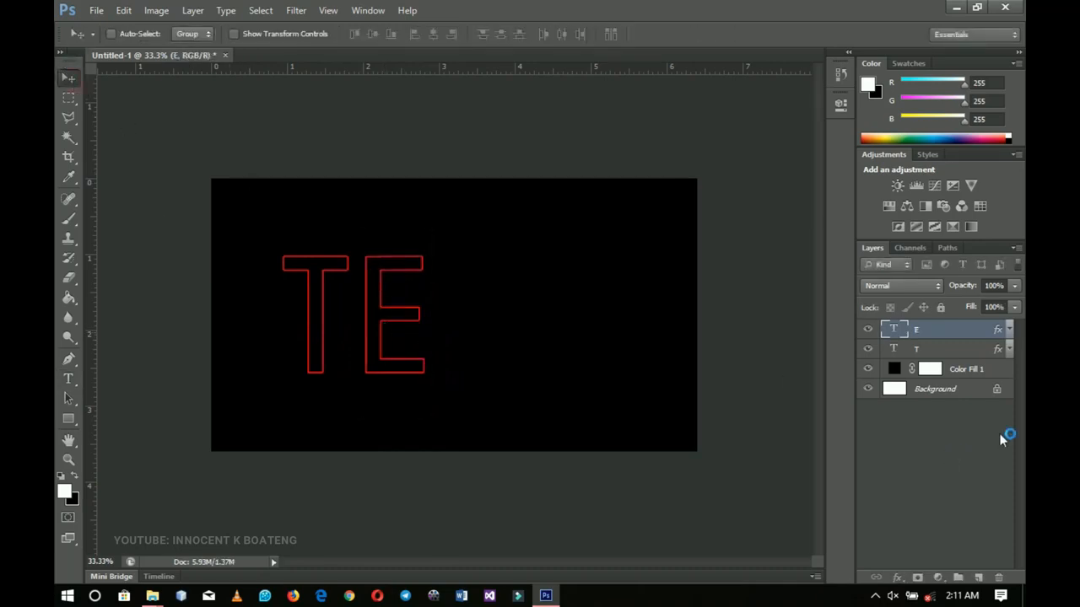
# Change the stroke color of the letter E to yellow in its layer style
pyautogui.rightClick(970, 329)
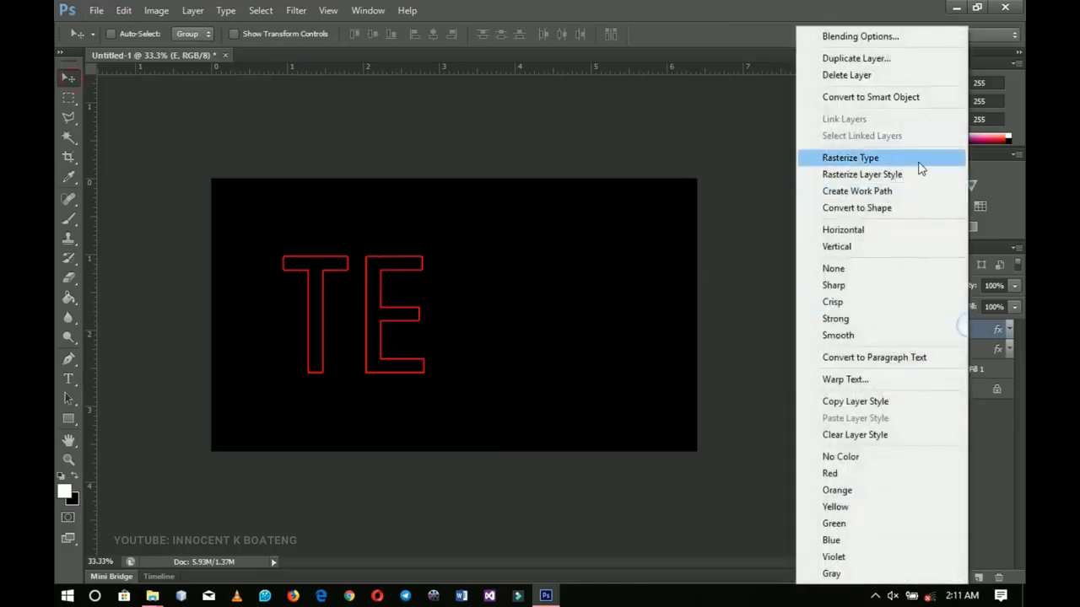
pyautogui.click(889, 38)
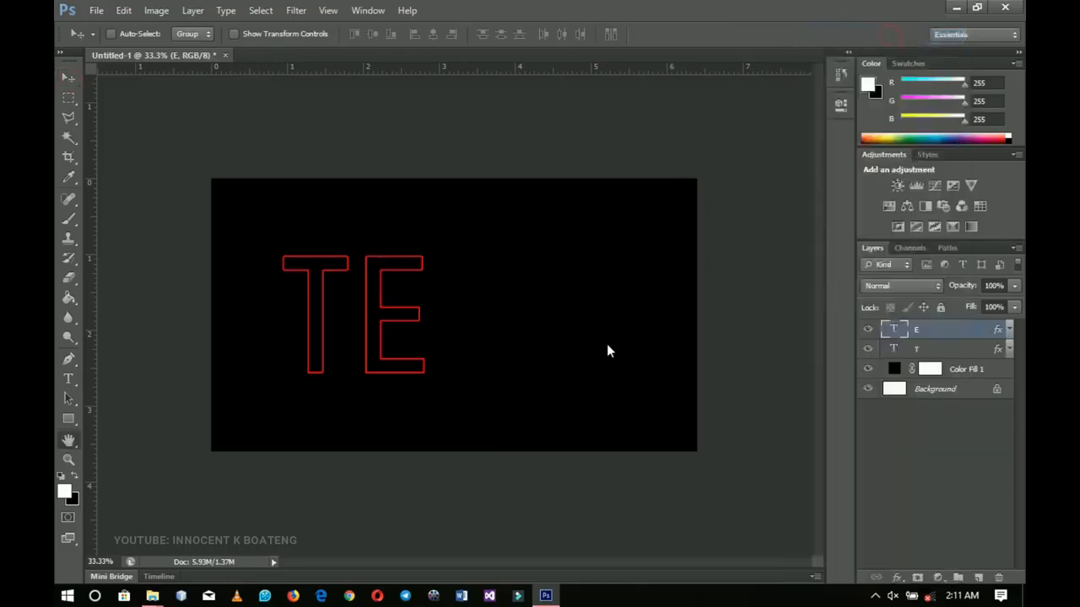
pyautogui.click(528, 344)
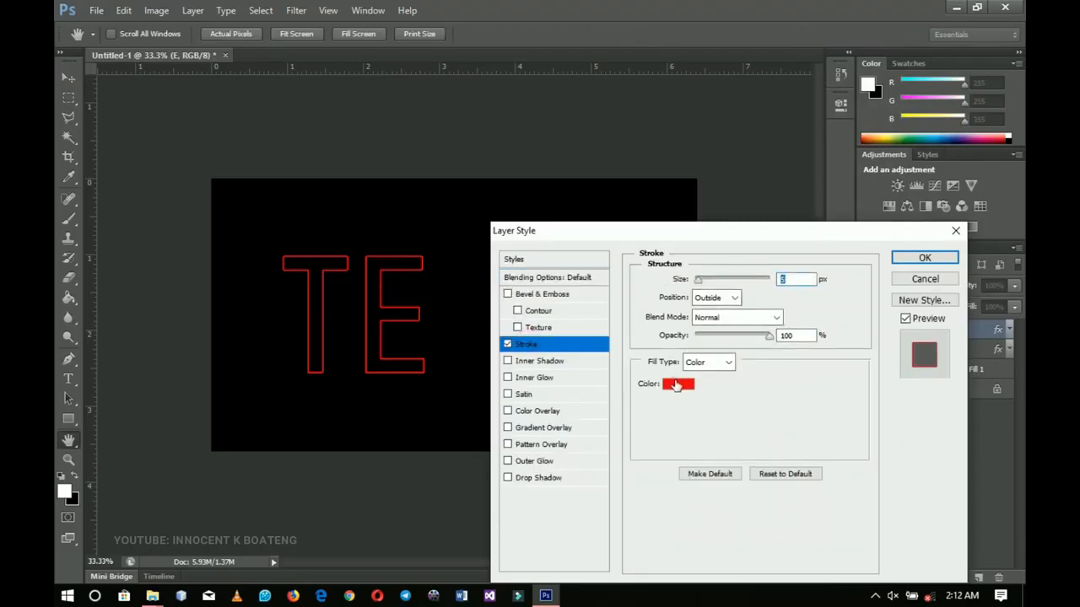
pyautogui.click(678, 385)
pyautogui.moveTo(854, 424); pyautogui.dragTo(857, 413)
pyautogui.click(1007, 242)
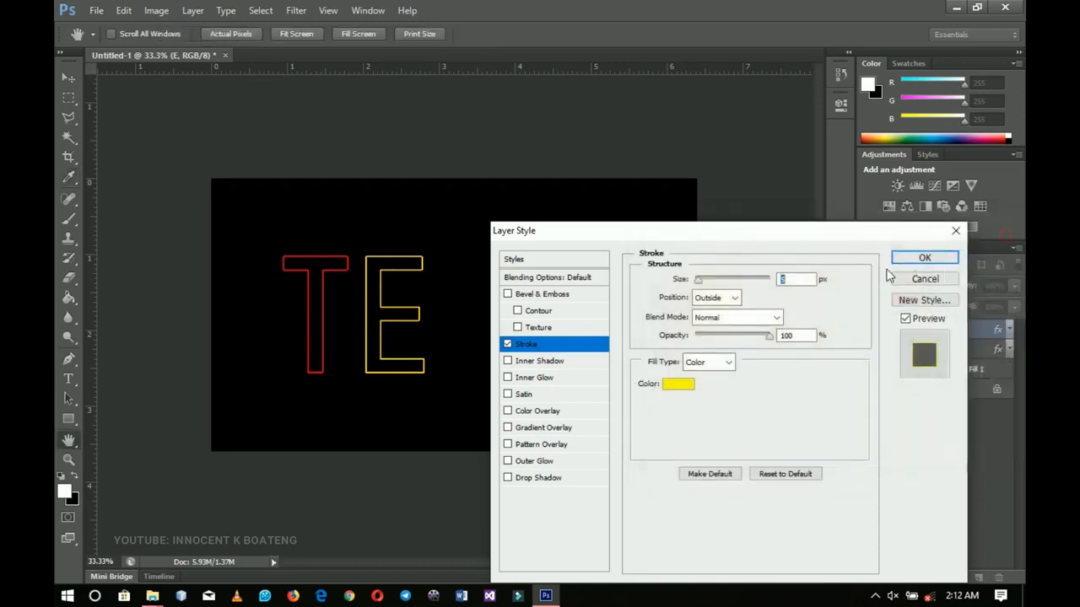
pyautogui.click(923, 257)
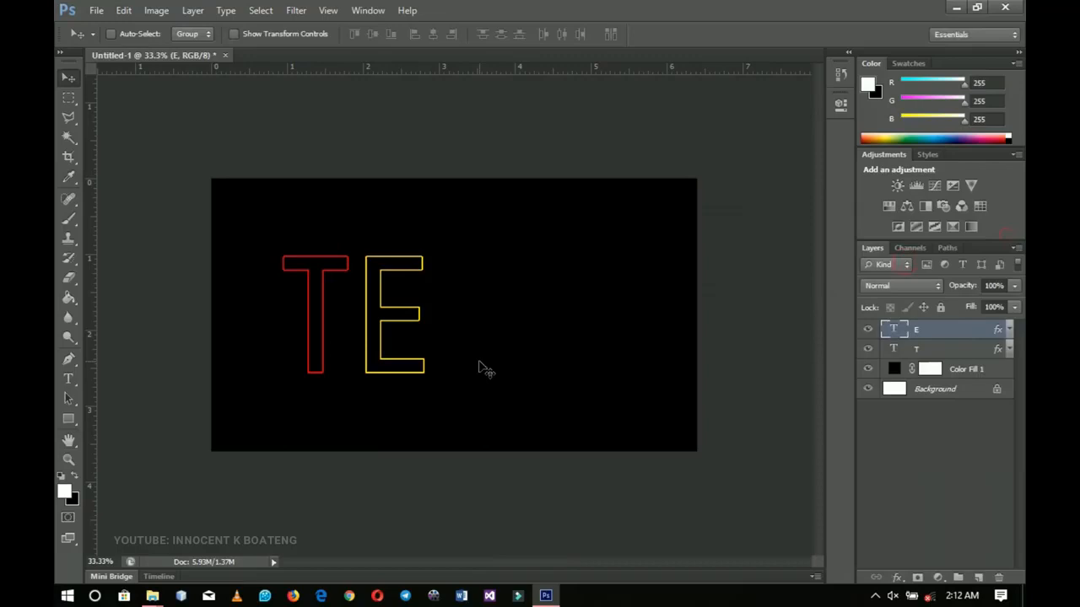
# Duplicate the E layer, place the copy just right of the original, and change its letter to X
pyautogui.hotkey('ctrl', 'j')
pyautogui.moveTo(405, 363); pyautogui.dragTo(490, 359)
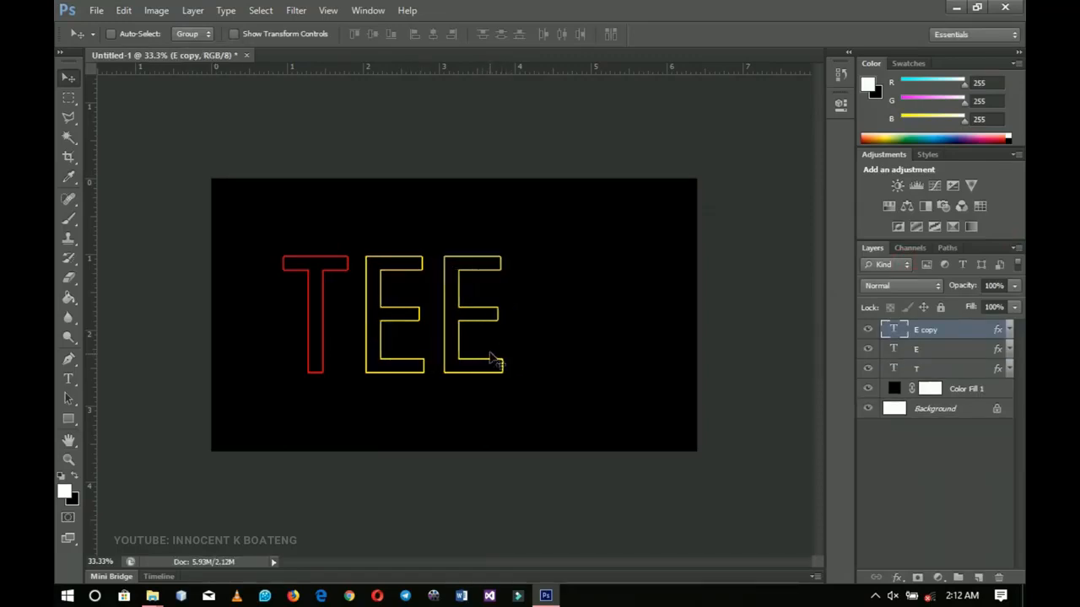
pyautogui.press('t')
pyautogui.click(462, 324)
pyautogui.hotkey('ctrl', 'a')
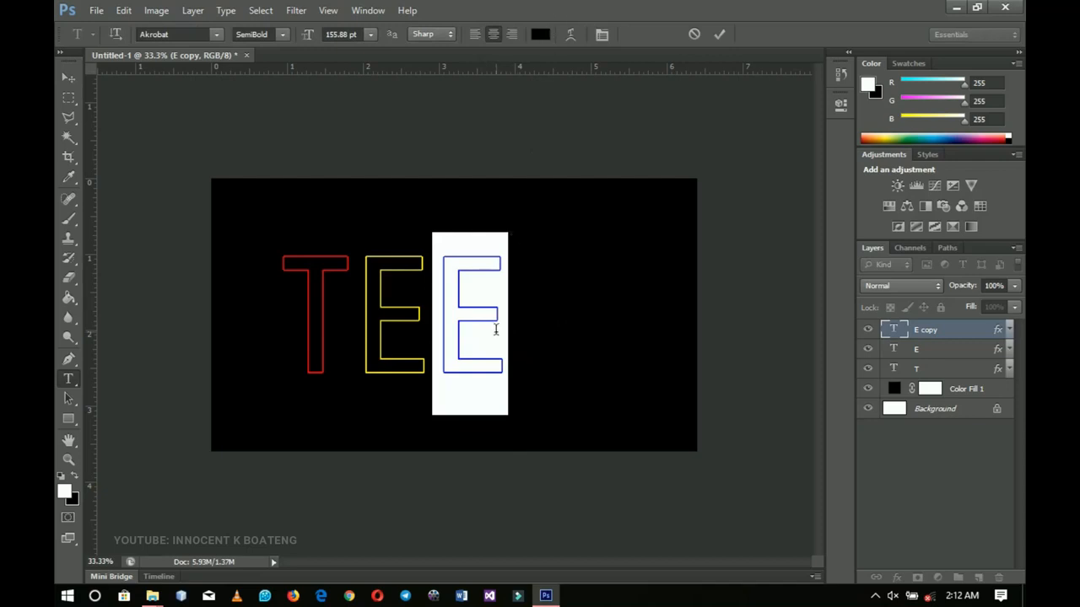
pyautogui.write('X')
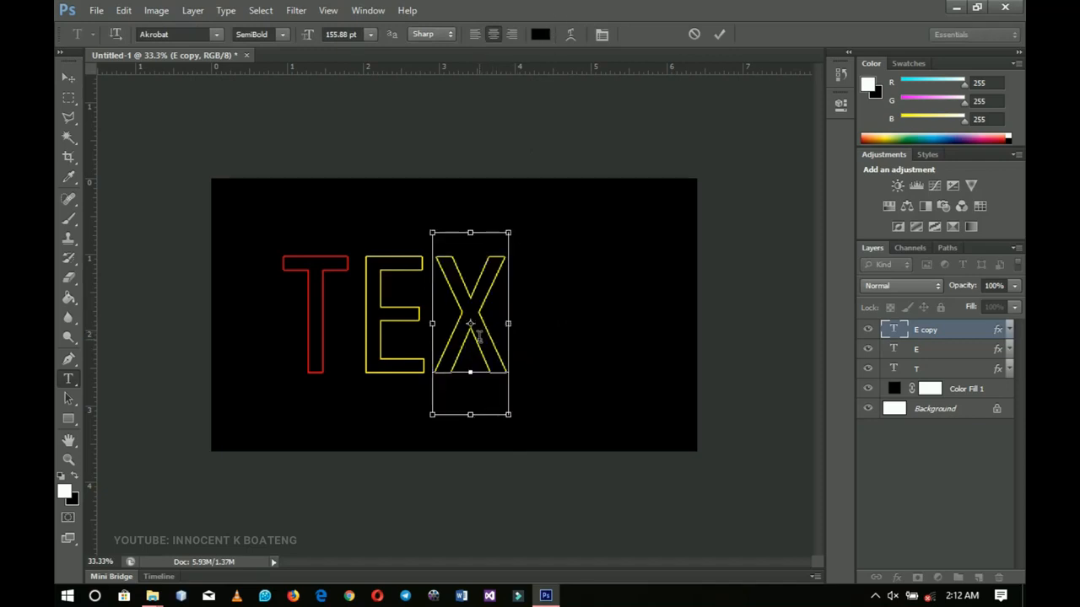
pyautogui.hotkey('ctrl', 'a')
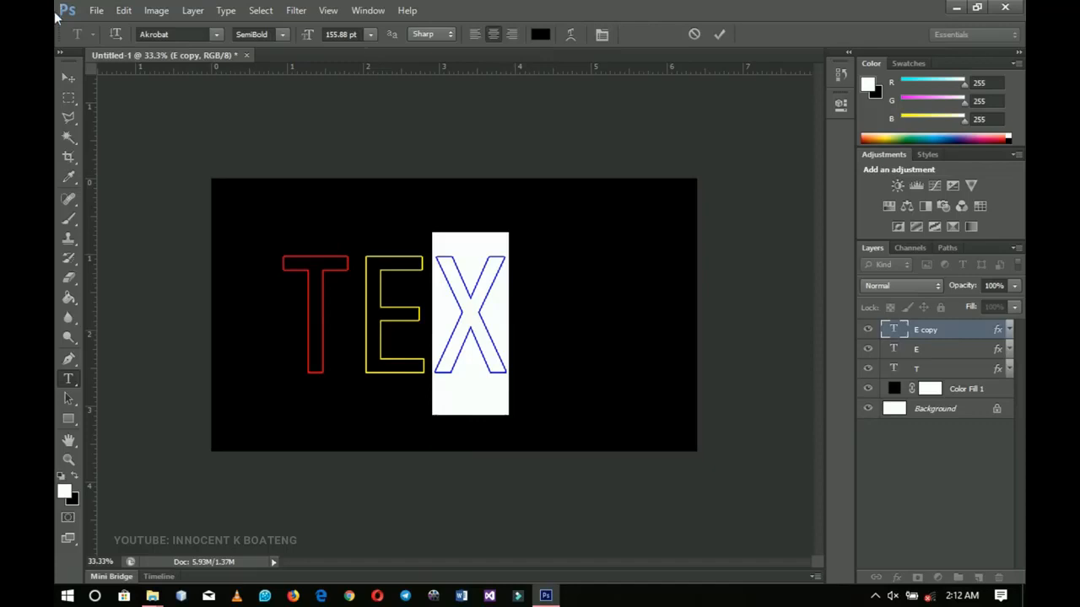
pyautogui.click(68, 78)
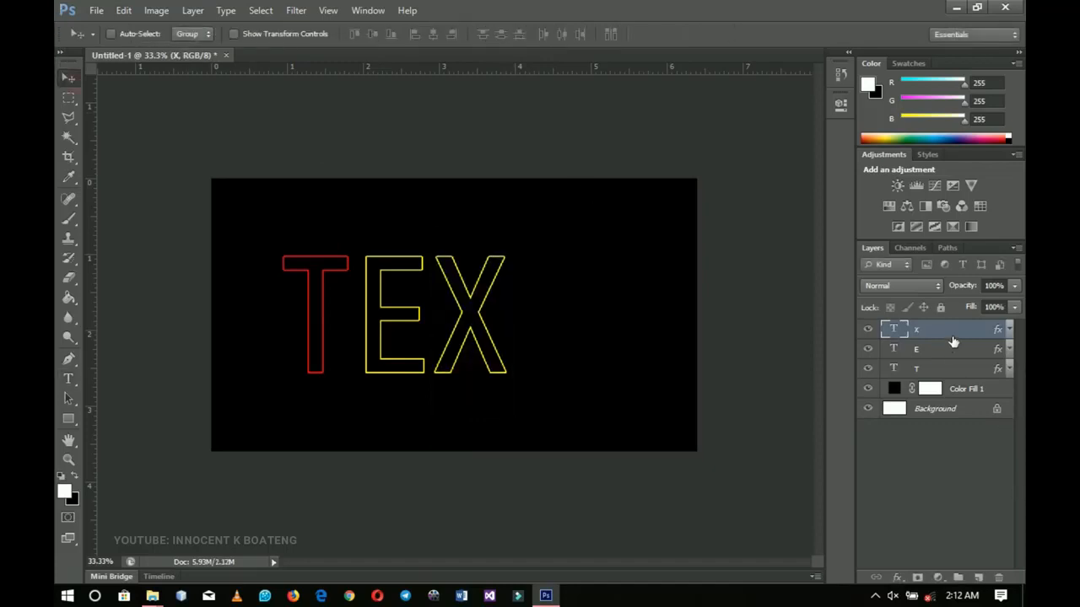
# Change the stroke color of the letter X to green 01c31c in its layer style
pyautogui.rightClick(953, 342)
pyautogui.click(873, 36)
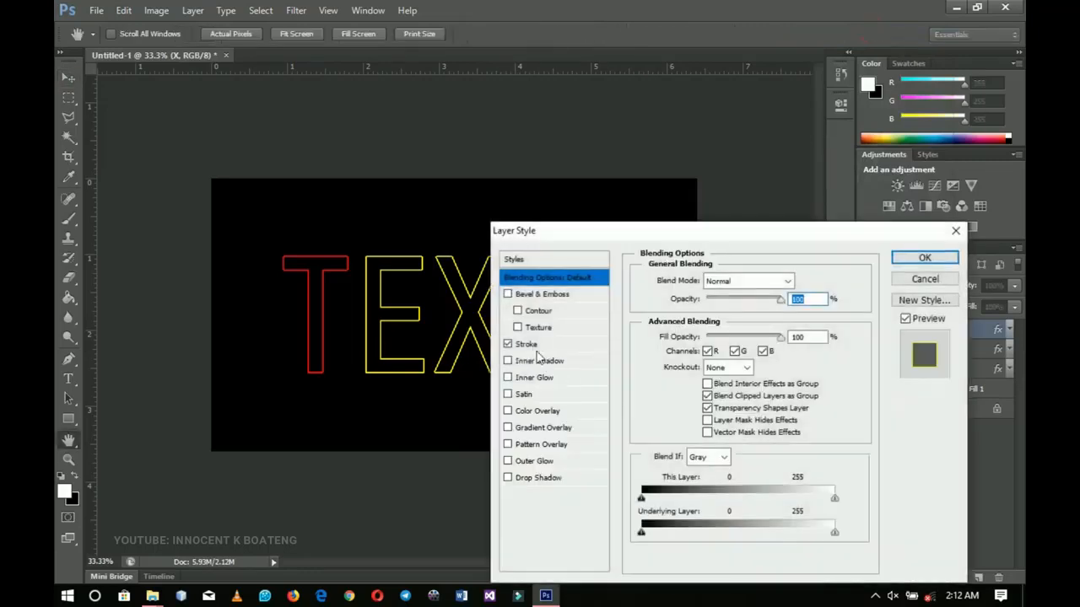
pyautogui.click(526, 345)
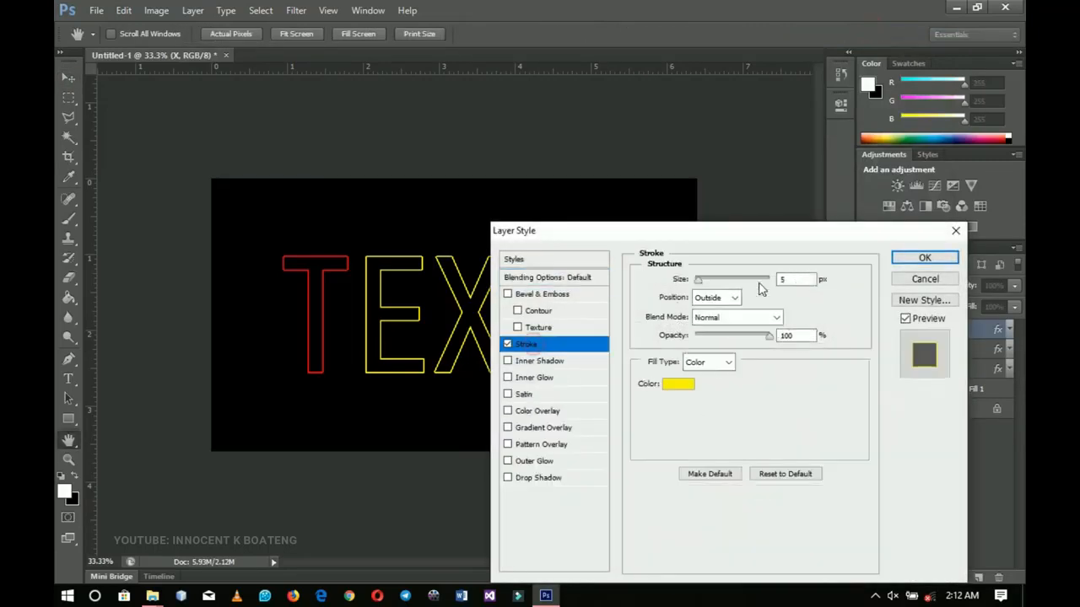
pyautogui.click(683, 385)
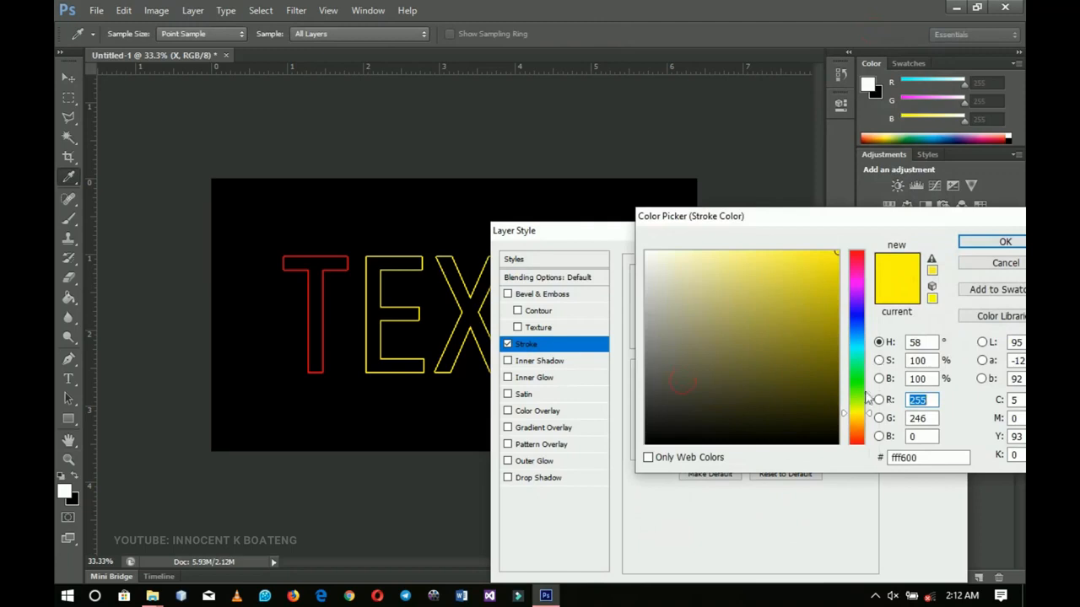
pyautogui.click(864, 390)
pyautogui.moveTo(866, 389)
pyautogui.mouseDown()
pyautogui.moveTo(868, 379)
pyautogui.moveTo(834, 385)
pyautogui.moveTo(836, 253)
pyautogui.mouseUp()
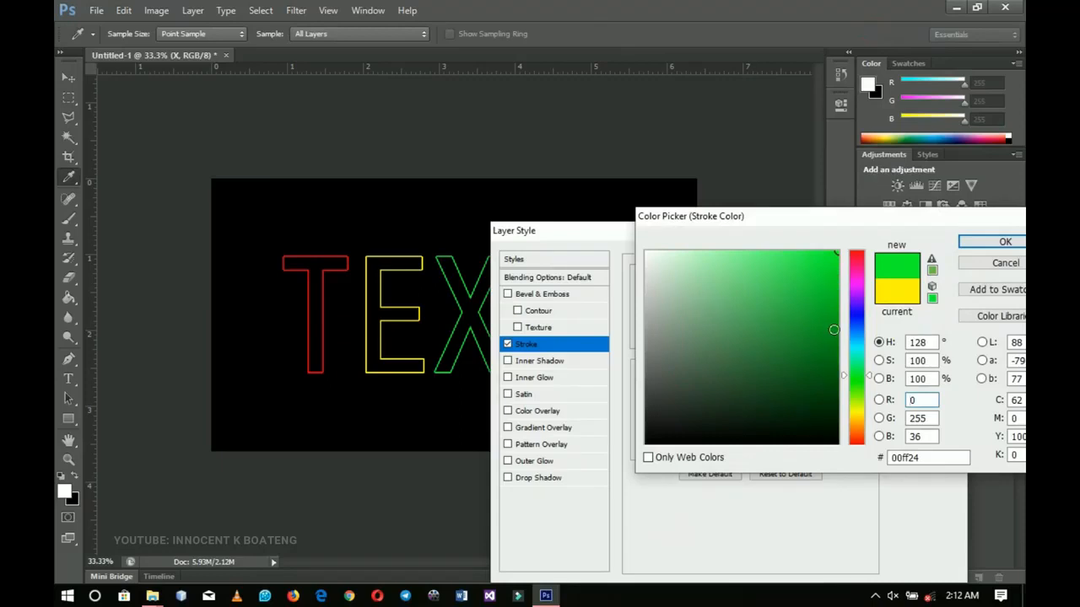
pyautogui.moveTo(832, 309); pyautogui.dragTo(837, 296)
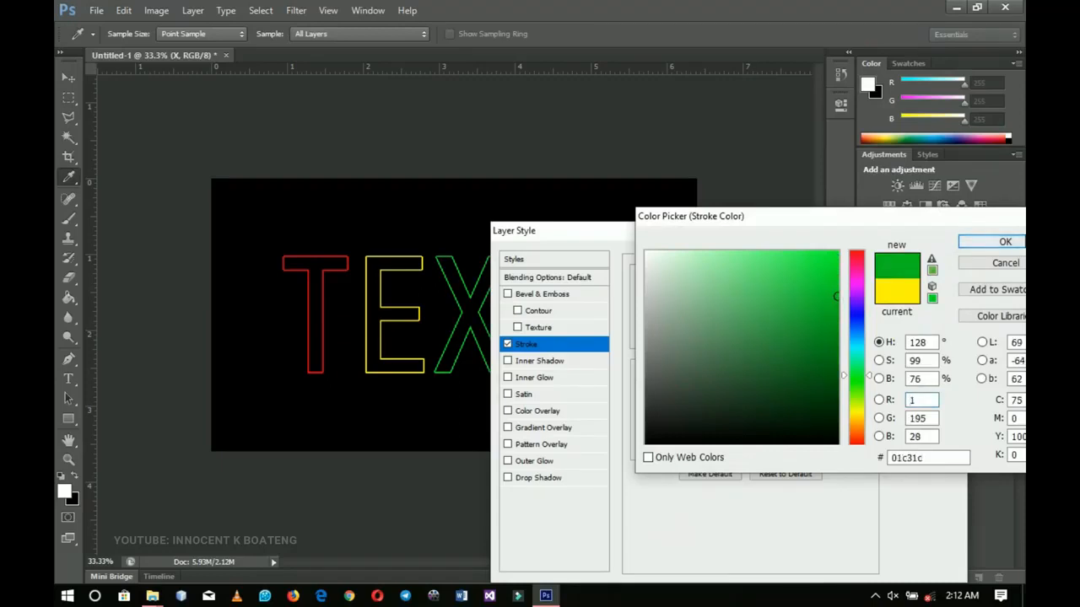
pyautogui.click(991, 242)
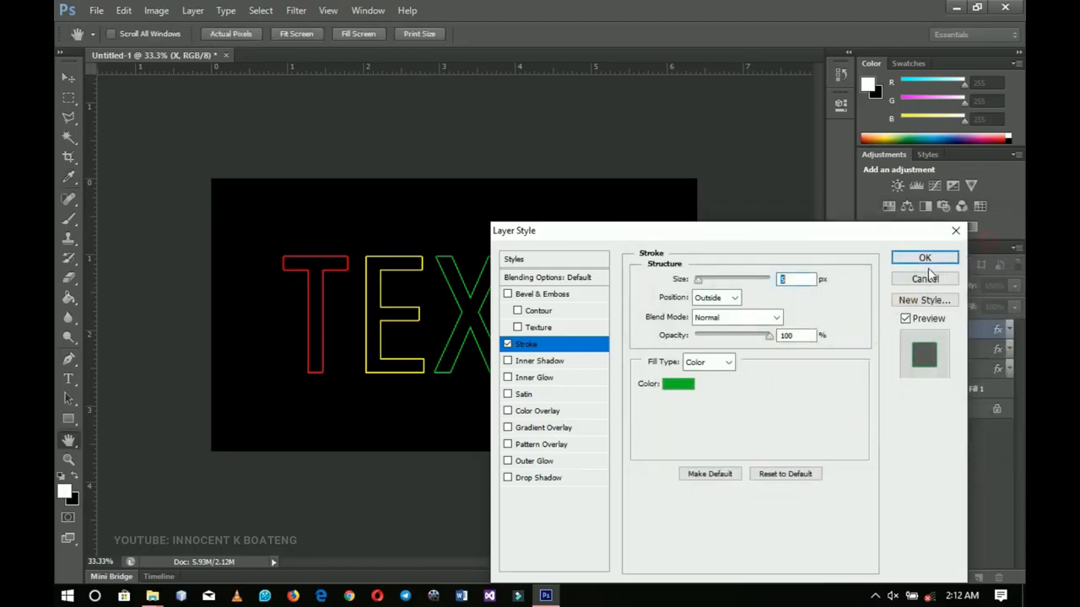
pyautogui.click(928, 255)
# Duplicate the X layer, place the copy just right of the original, and change its letter to T
pyautogui.hotkey('ctrl', 'j')
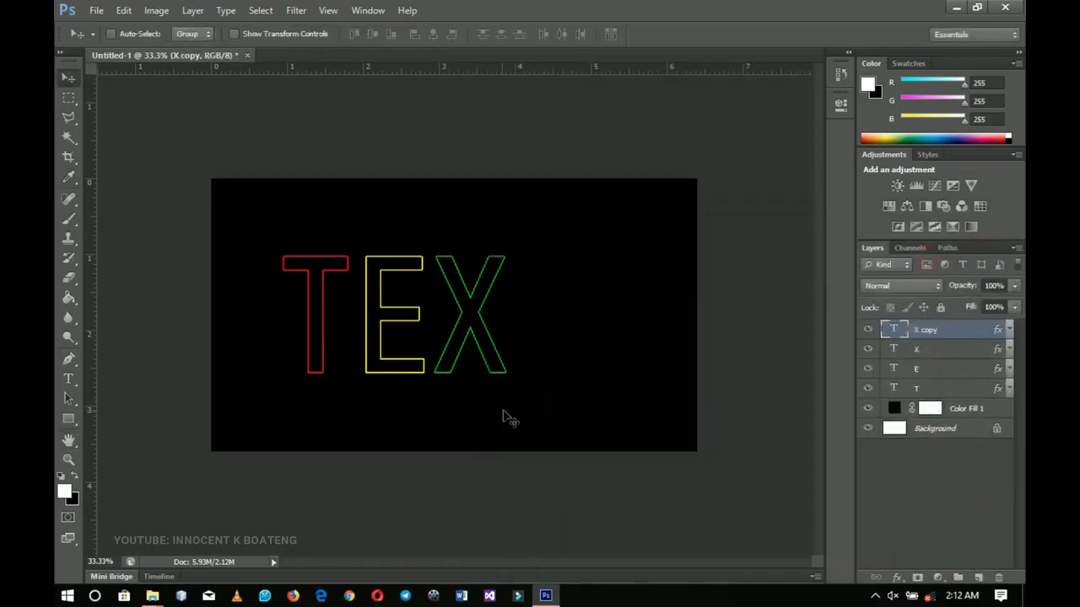
pyautogui.moveTo(463, 334); pyautogui.dragTo(544, 337)
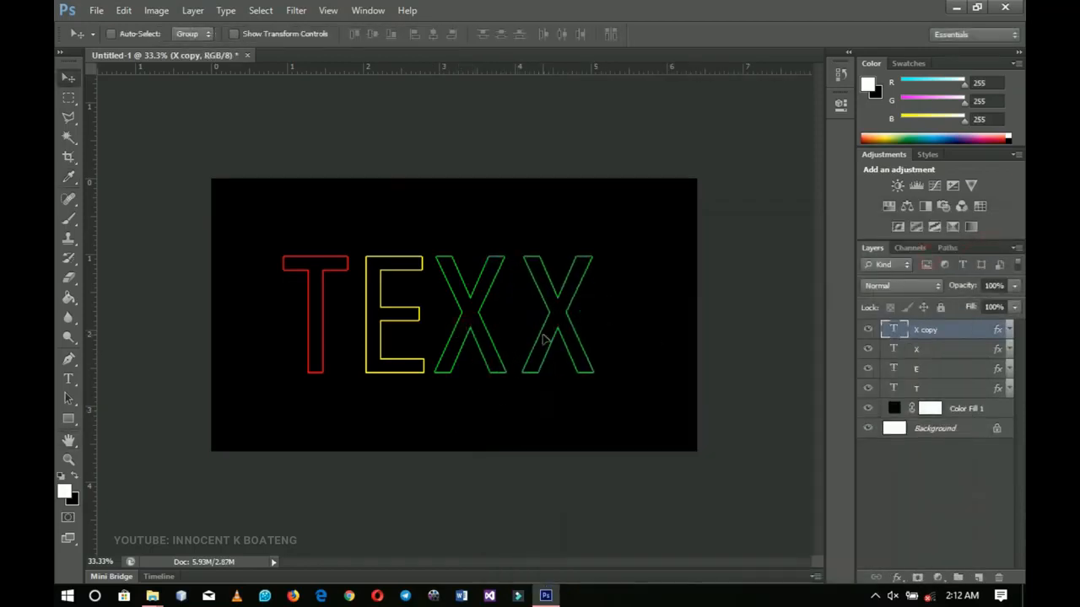
pyautogui.press('t')
pyautogui.click(544, 338)
pyautogui.hotkey('ctrl', 'a')
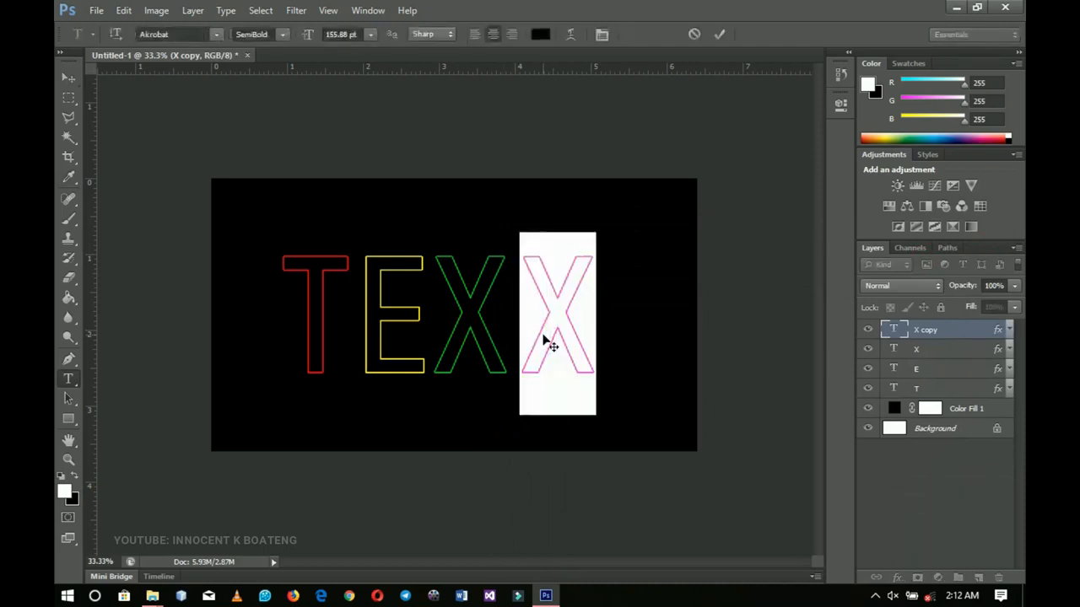
pyautogui.write('T')
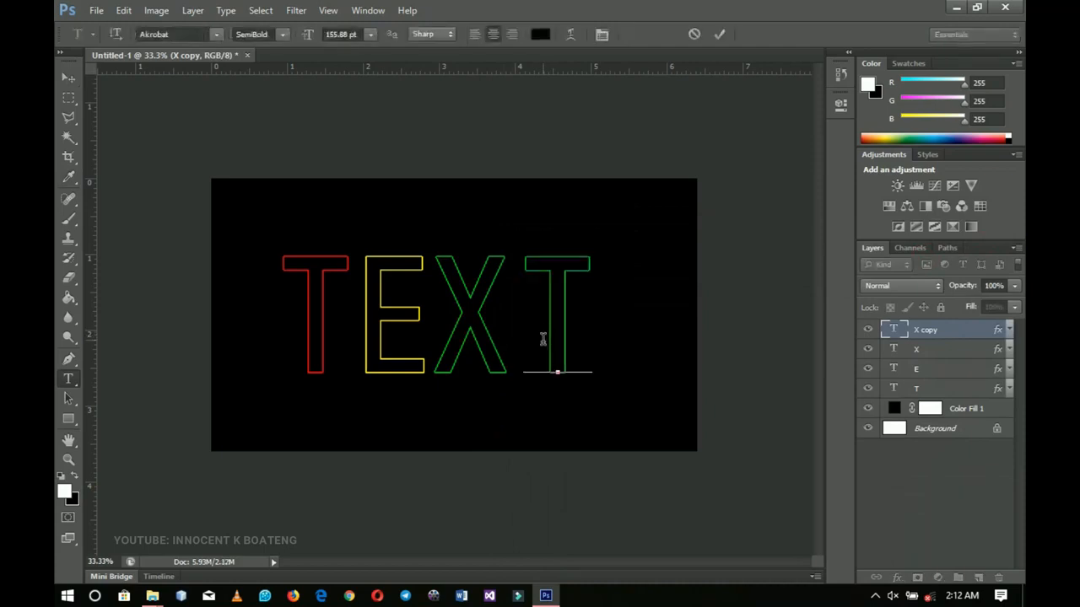
pyautogui.click(69, 79)
# Change the stroke color of the last letter T to light blue 00deff in its layer style
pyautogui.rightClick(966, 332)
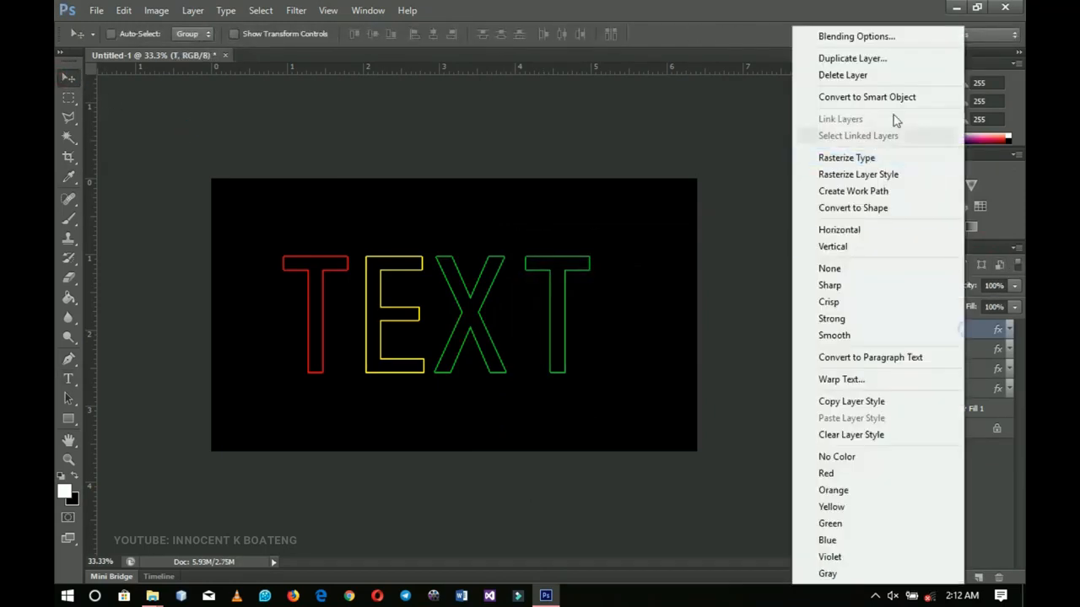
pyautogui.click(711, 294)
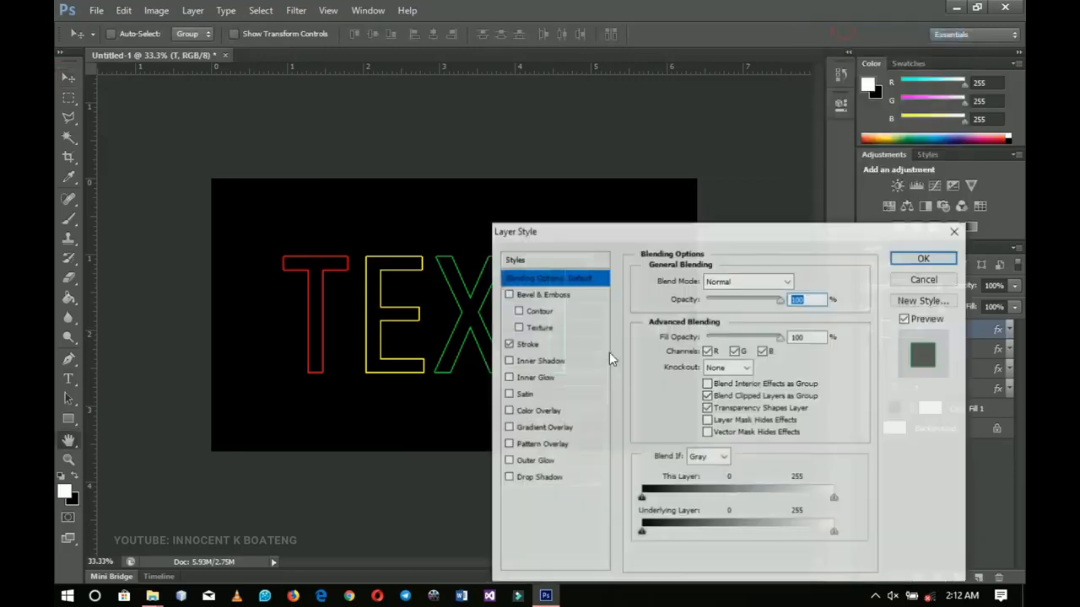
pyautogui.click(529, 347)
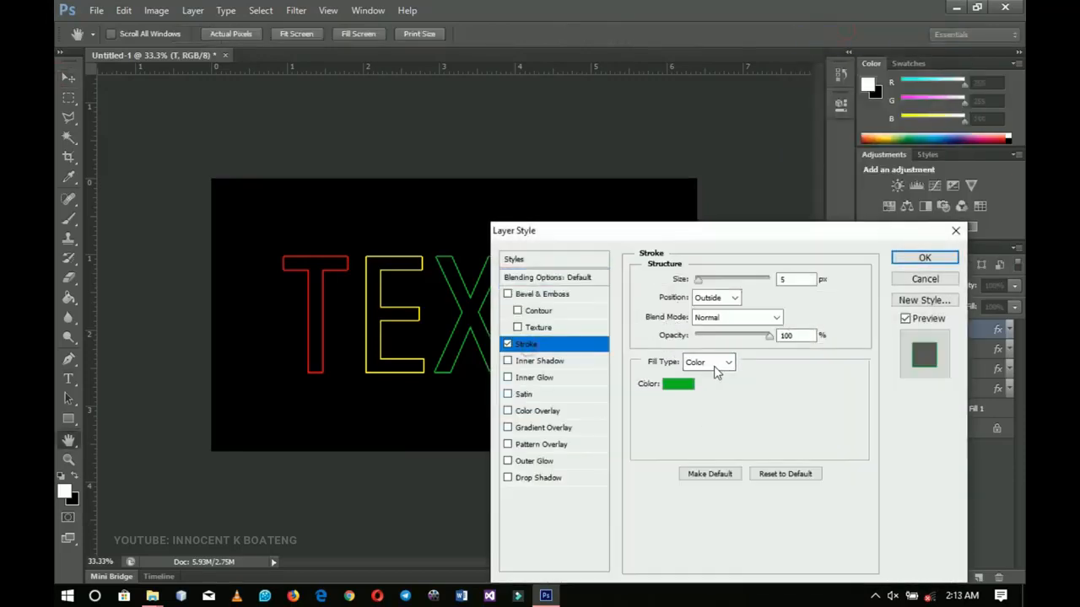
pyautogui.click(683, 384)
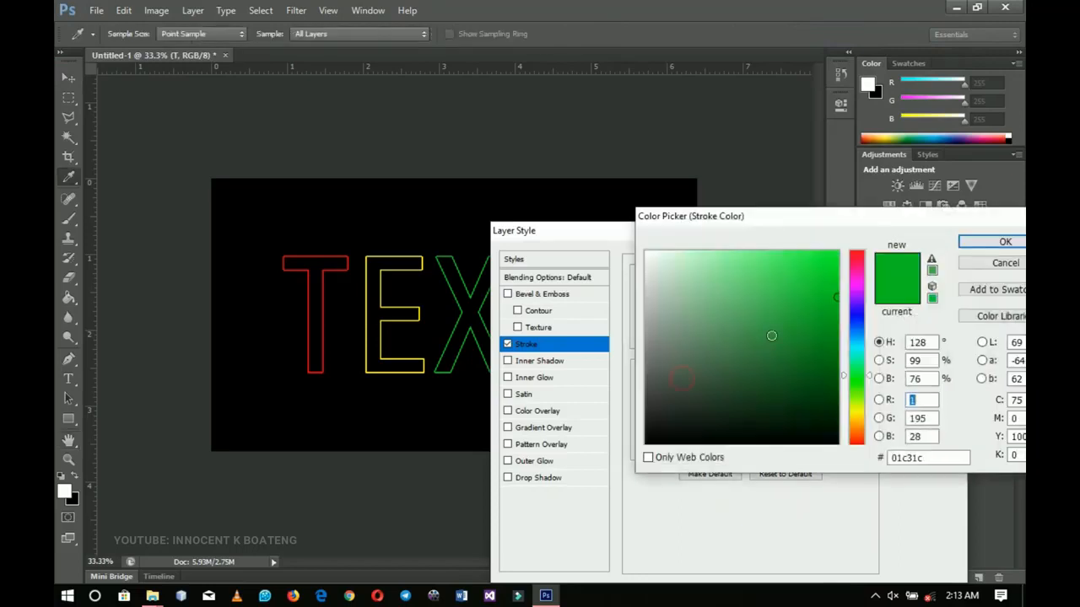
pyautogui.moveTo(856, 378); pyautogui.dragTo(854, 345)
pyautogui.click(842, 284)
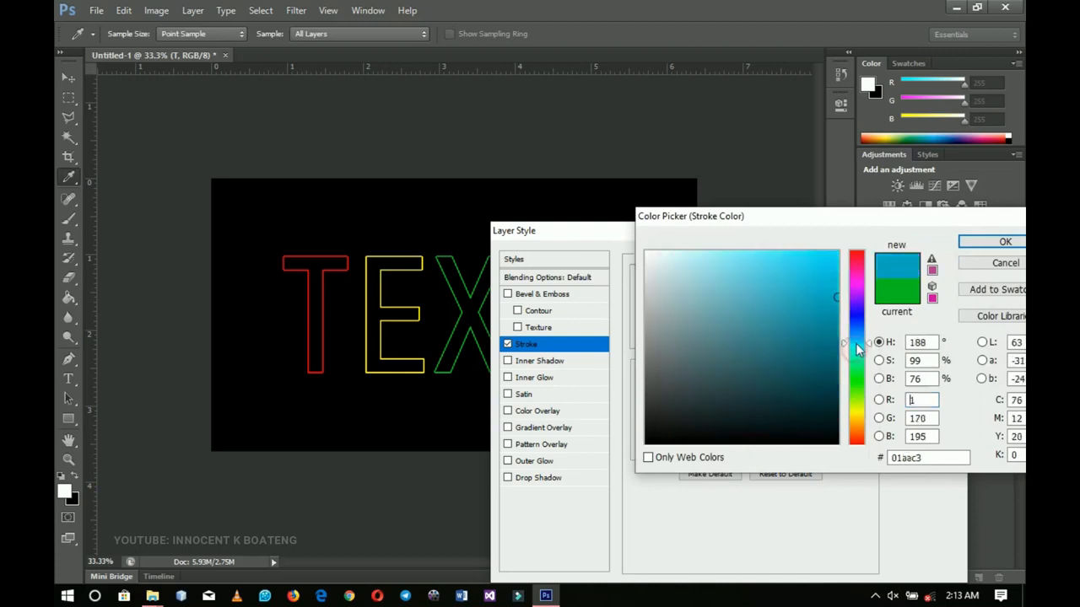
pyautogui.click(840, 254)
pyautogui.moveTo(850, 248); pyautogui.dragTo(995, 239)
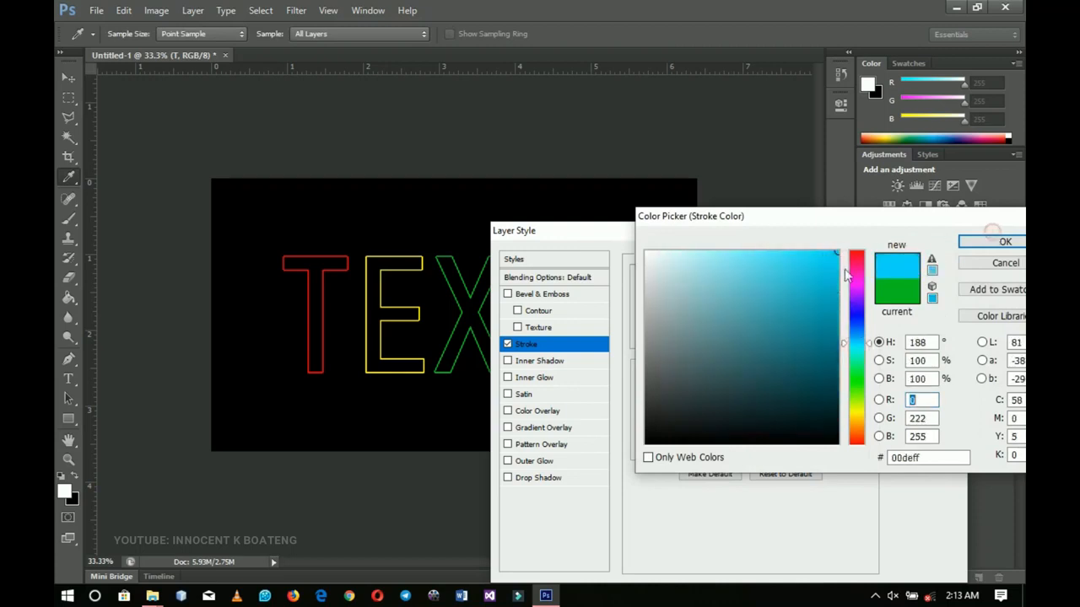
pyautogui.click(975, 246)
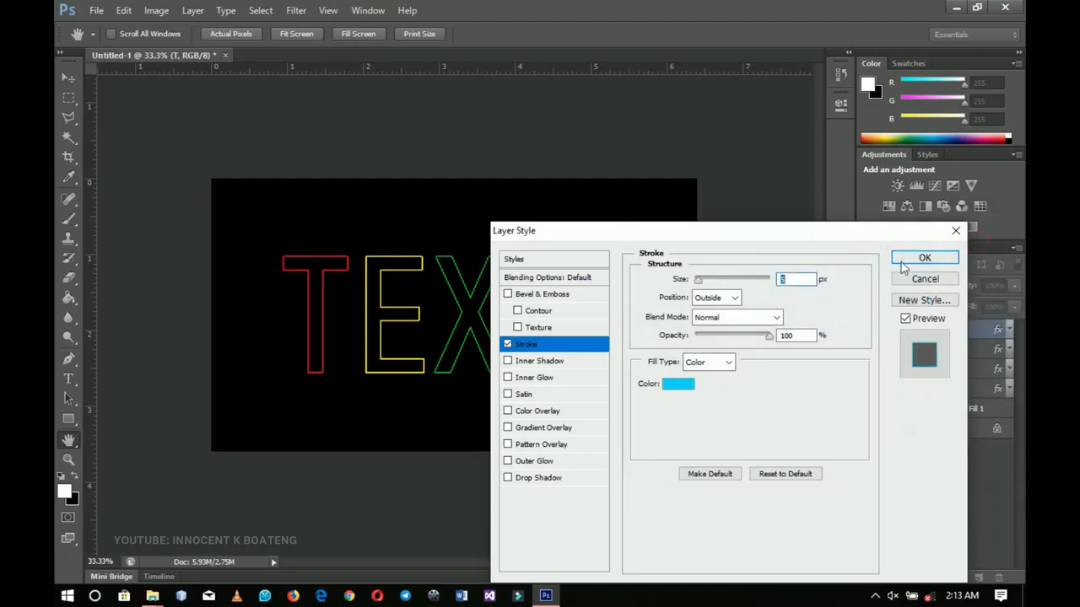
pyautogui.click(991, 257)
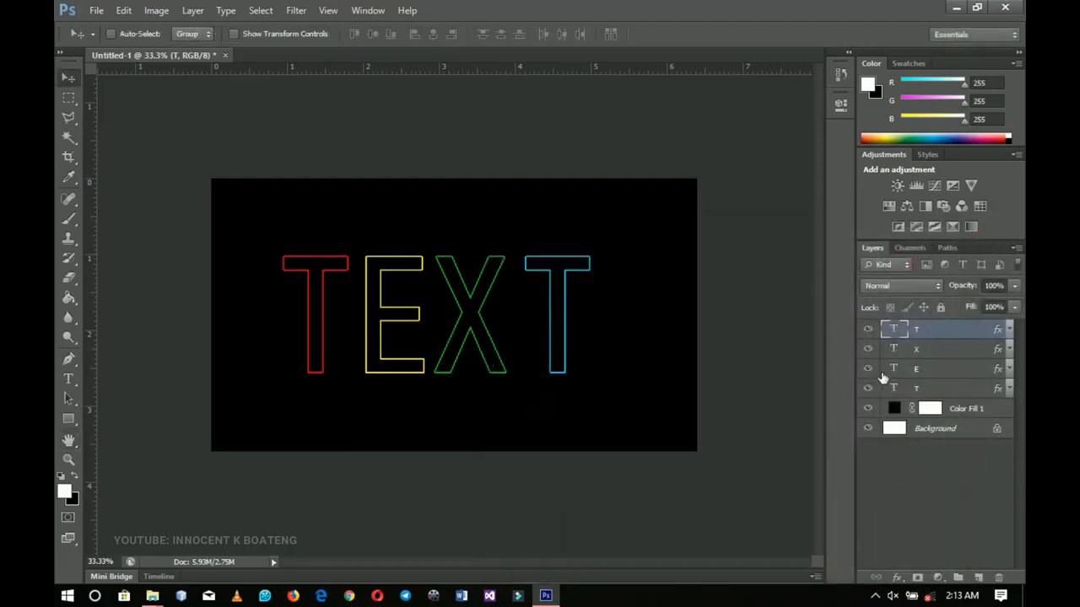
# Group the four letter layers and toggle the group's visibility off and on to check it
pyautogui.keyDown('shift'); pyautogui.click(929, 389); pyautogui.keyUp('shift')
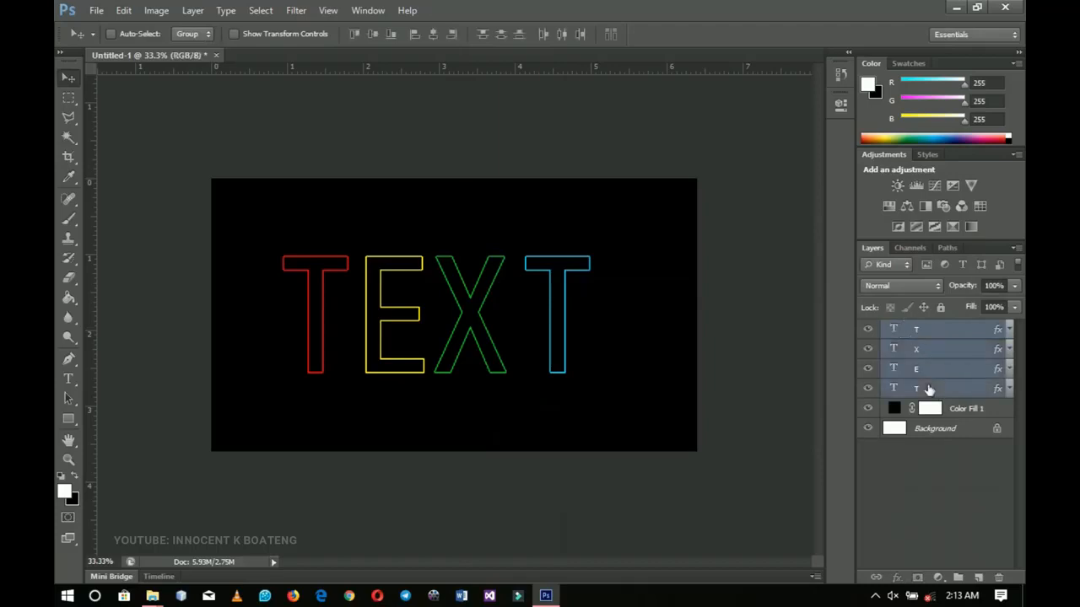
pyautogui.hotkey('ctrl', 'g')
pyautogui.click(867, 331)
pyautogui.click(867, 331)
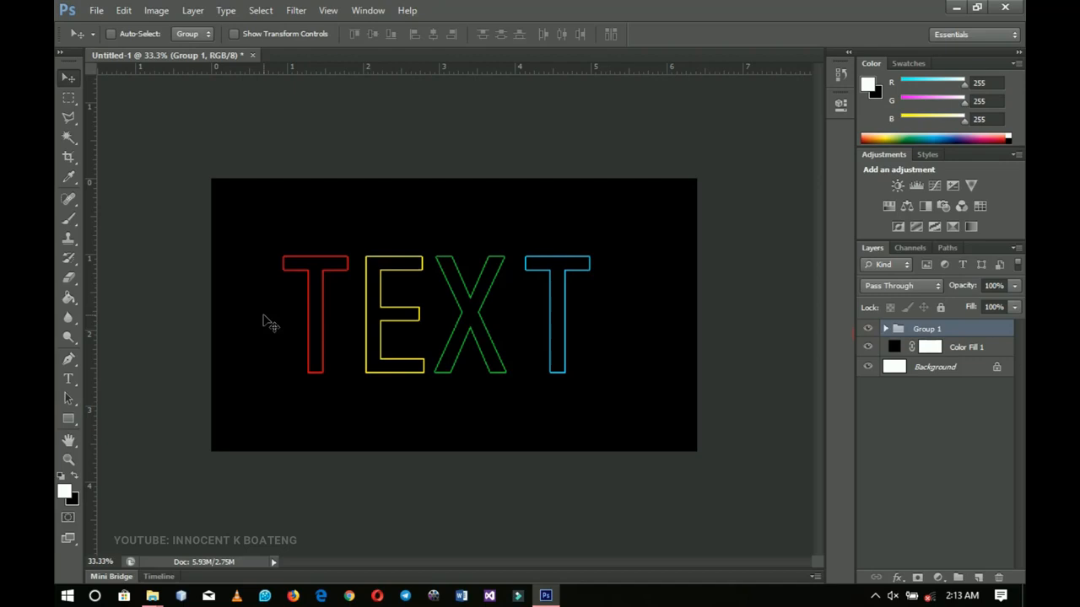
# Center the letter group vertically and horizontally on the whole canvas, then clear the selection
pyautogui.hotkey('ctrl', 'a')
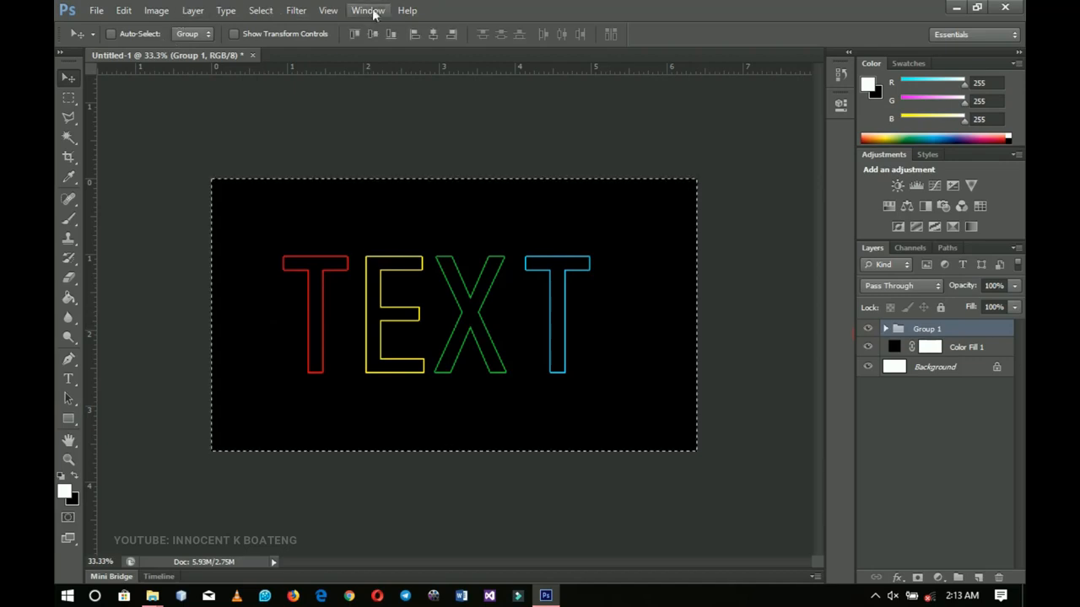
pyautogui.click(371, 38)
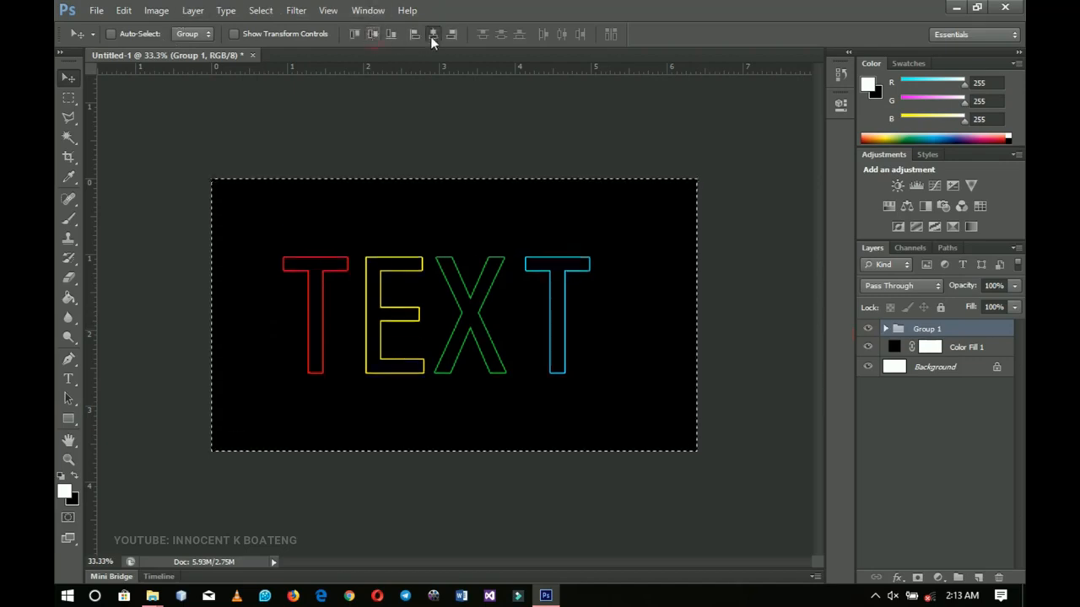
pyautogui.click(430, 36)
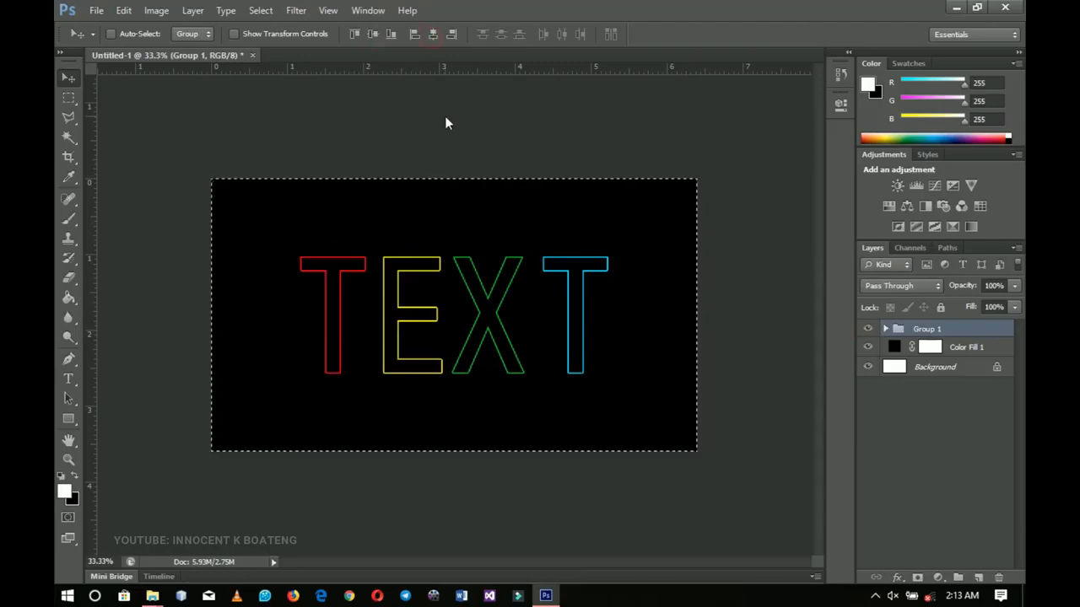
pyautogui.hotkey('ctrl', 'd')
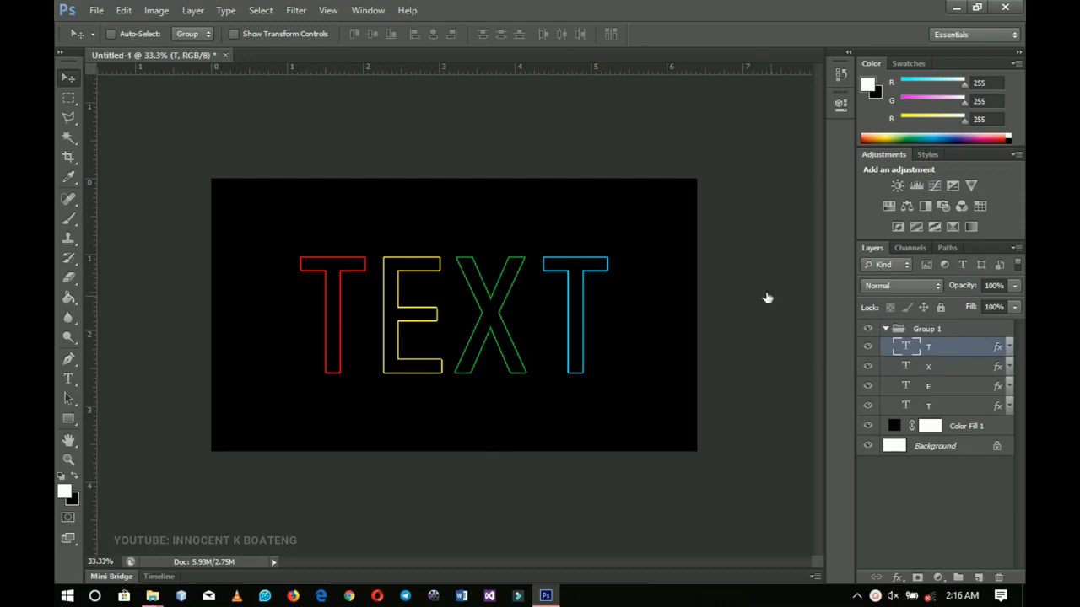
# Select Group 1 and scale the whole word TEXT up slightly around its center
pyautogui.click(882, 331)
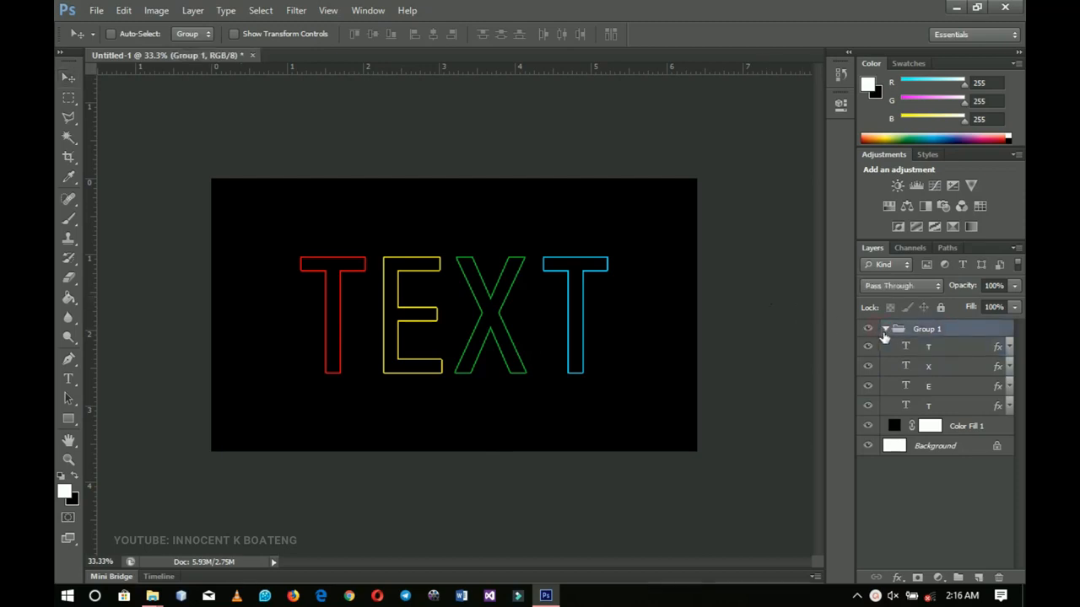
pyautogui.hotkey('ctrl', 't')
pyautogui.moveTo(604, 371); pyautogui.dragTo(624, 379)
pyautogui.press('Return')
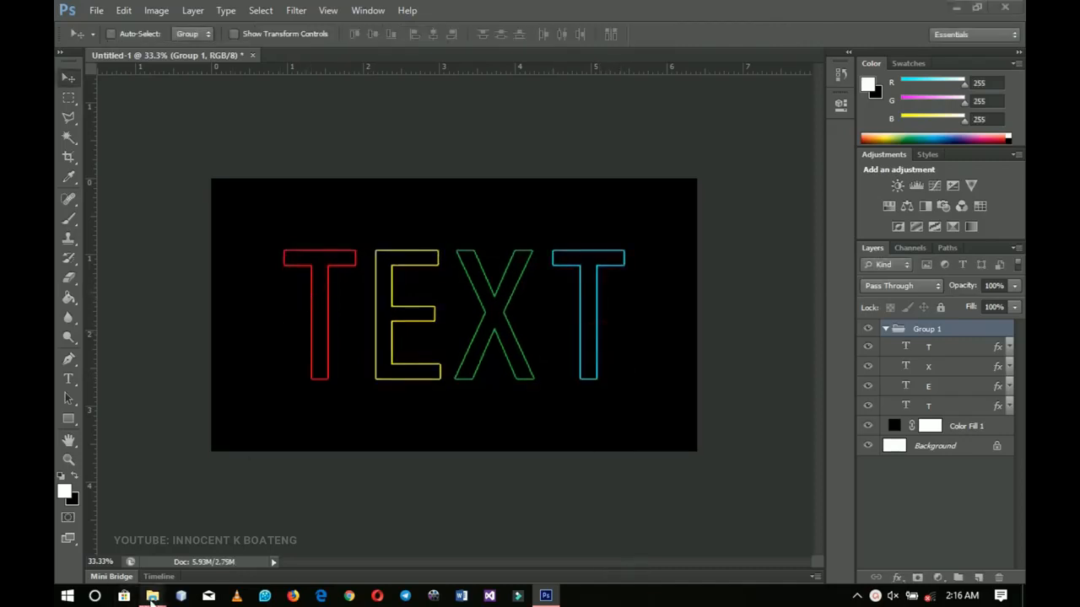
# Place the Optical-8c-psdbox78 image from File Explorer's Flares folder into the Photoshop document and move its layer to the top inside Group 1
pyautogui.moveTo(152, 595)
pyautogui.click(337, 499)
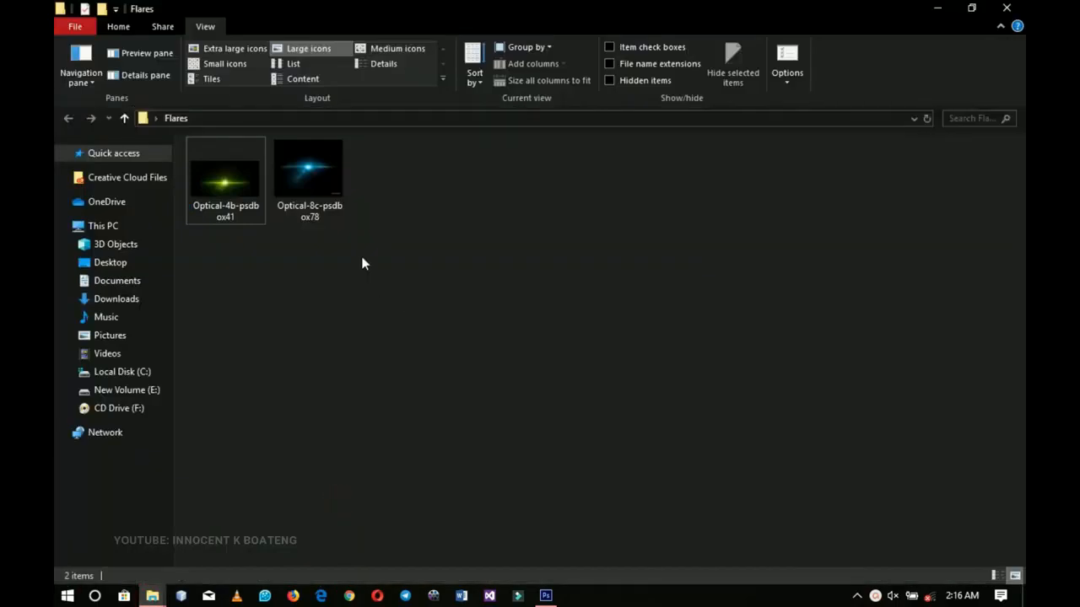
pyautogui.click(318, 173)
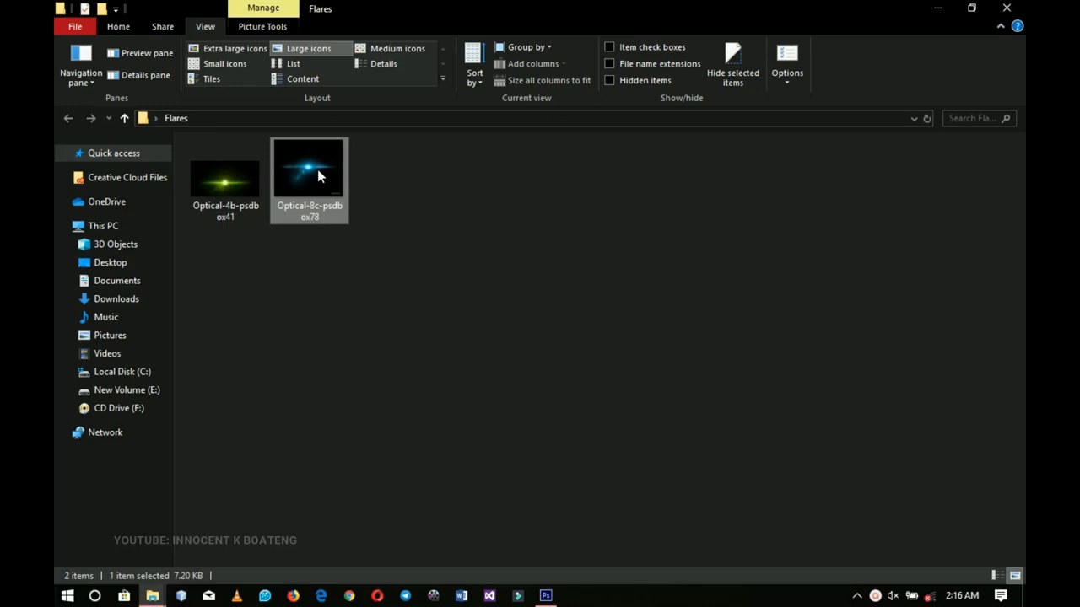
pyautogui.moveTo(317, 175); pyautogui.dragTo(559, 381)
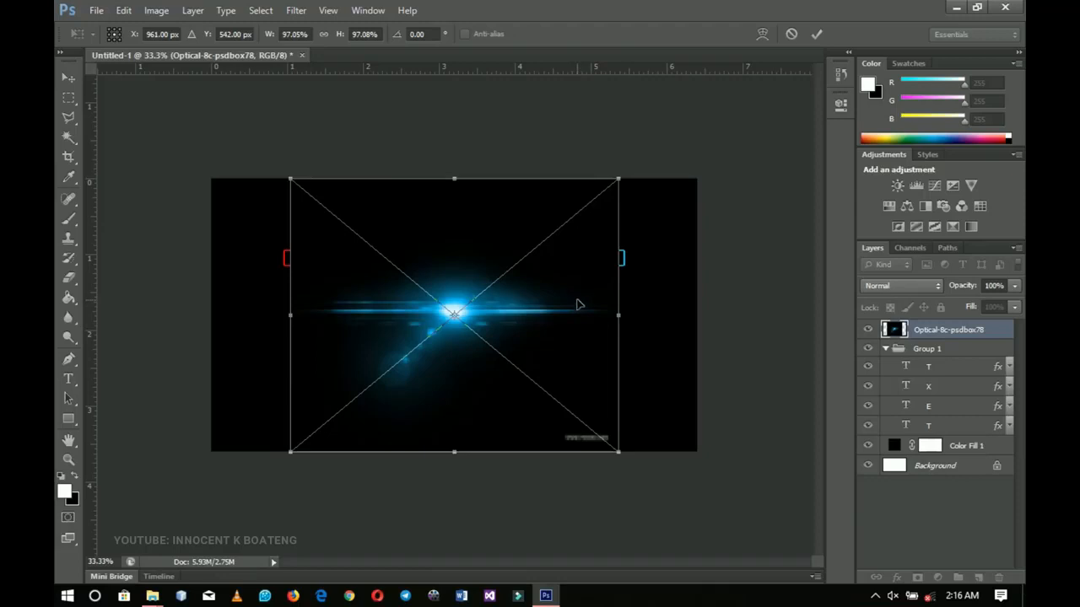
pyautogui.press('Return')
pyautogui.moveTo(897, 329); pyautogui.dragTo(923, 341)
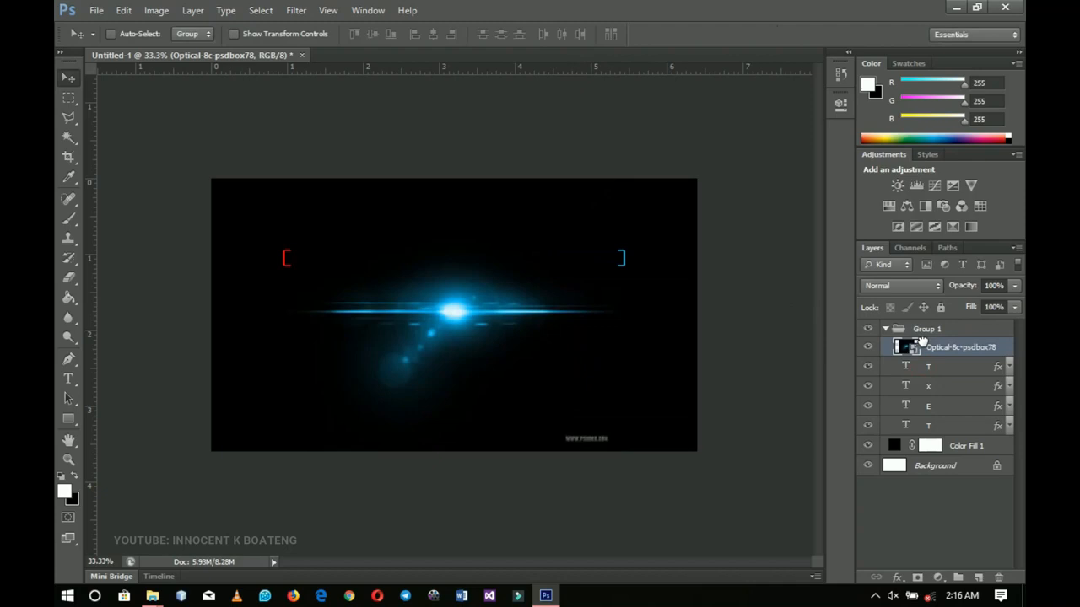
# Rasterize the Optical-8c-psdbox78 layer and erase the small watermark text near the canvas's lower edge with the Eraser tool
pyautogui.rightClick(920, 337)
pyautogui.click(826, 212)
pyautogui.press('b')
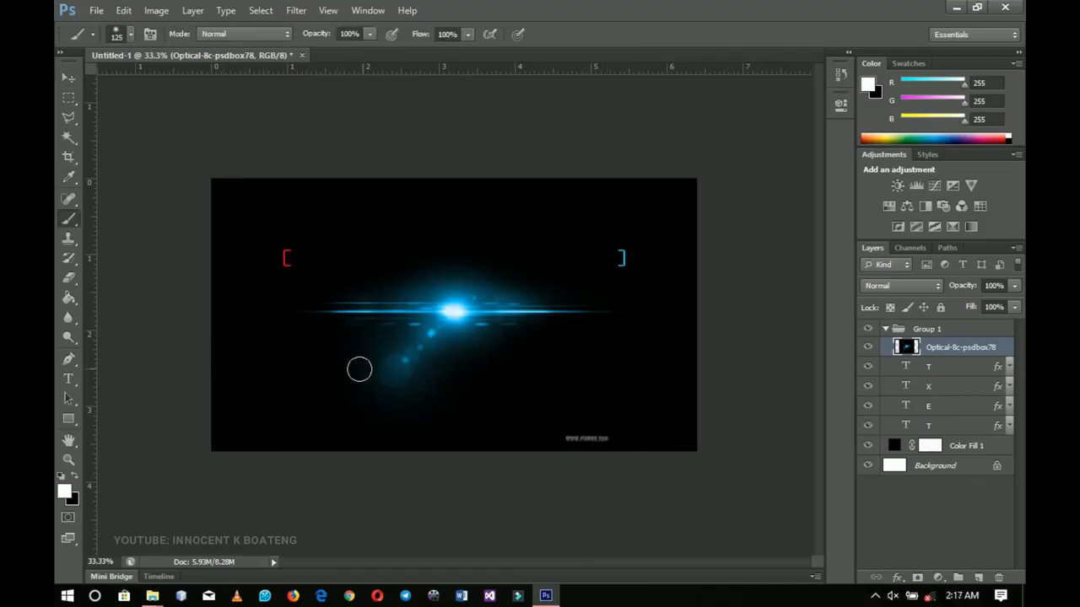
pyautogui.press('e')
pyautogui.press(']')
pyautogui.press(']')
pyautogui.moveTo(619, 424)
pyautogui.mouseDown()
pyautogui.moveTo(580, 448)
pyautogui.moveTo(588, 441)
pyautogui.moveTo(571, 436)
pyautogui.moveTo(602, 433)
pyautogui.mouseUp()
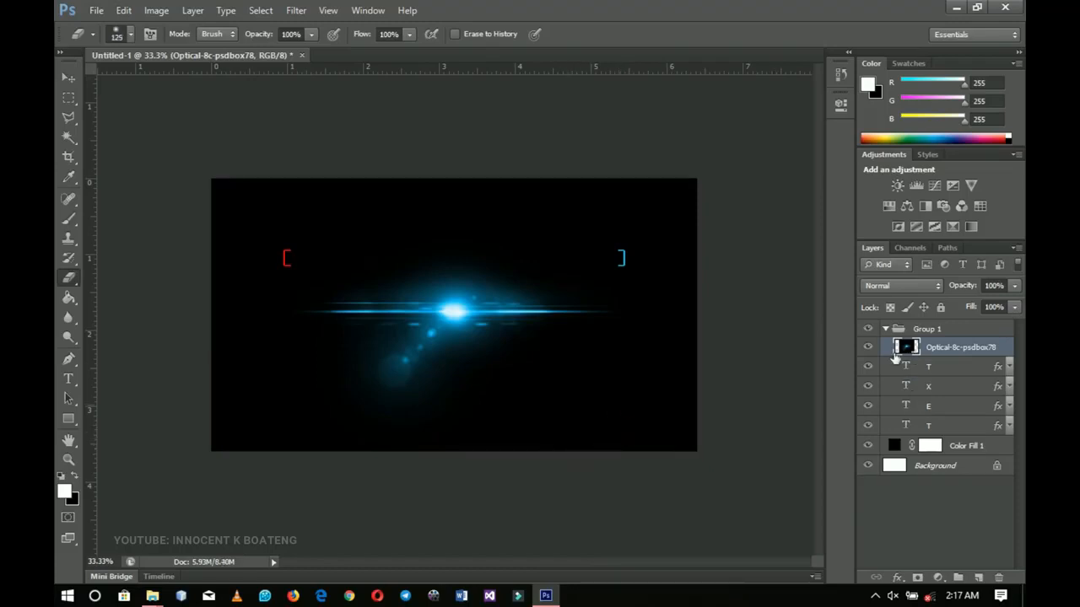
# Set the blue flare layer's blend mode to Screen and move the flare over the lower part of the last T
pyautogui.click(907, 289)
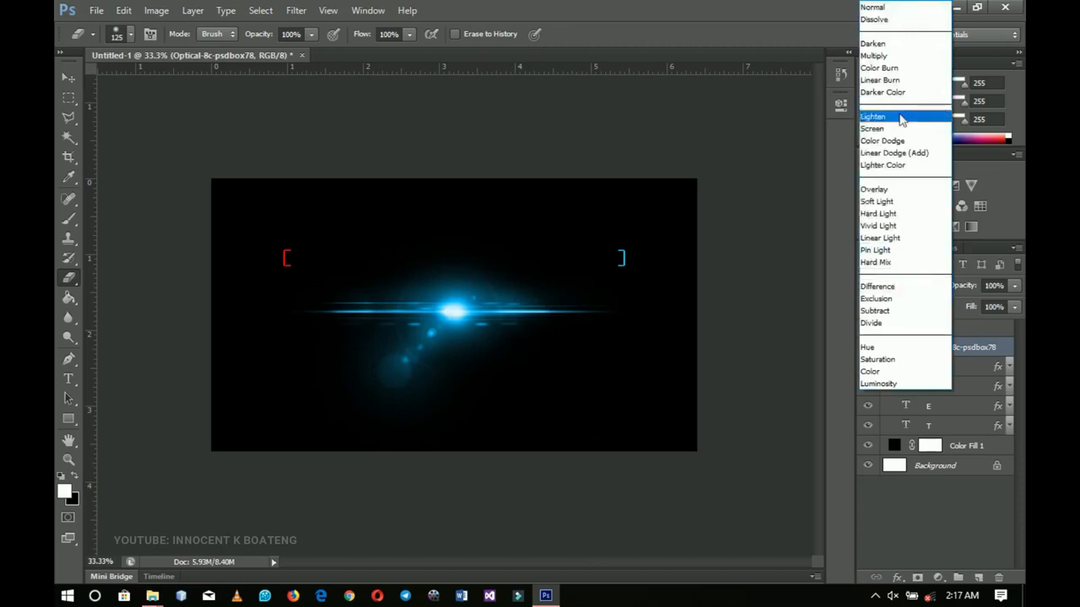
pyautogui.click(894, 129)
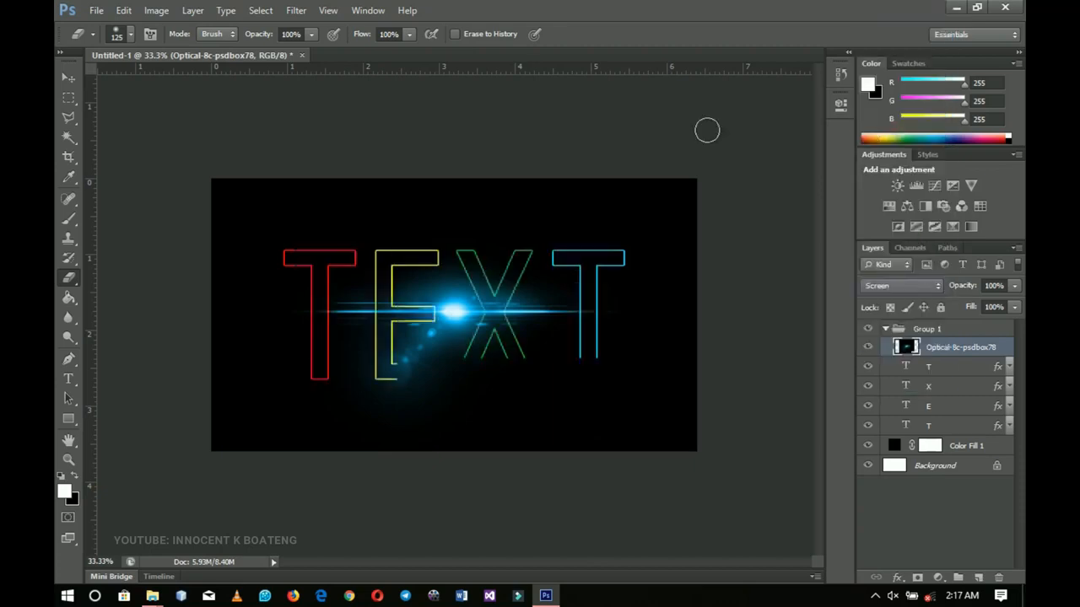
pyautogui.click(68, 78)
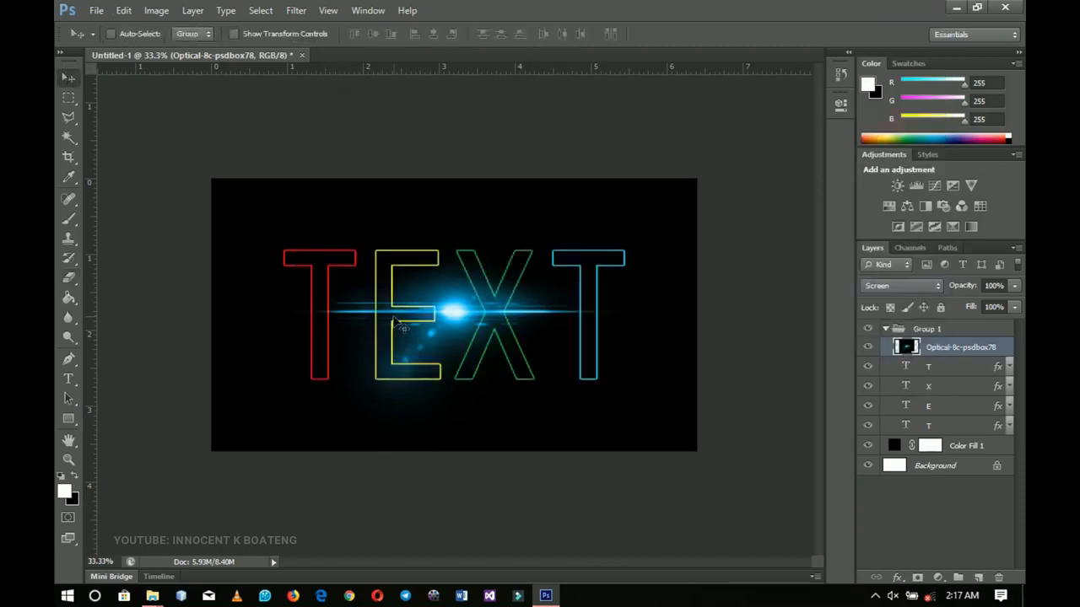
pyautogui.moveTo(485, 312); pyautogui.dragTo(597, 348)
# Scale the blue flare down and position its bright center on the base of the last T
pyautogui.hotkey('ctrl', 't')
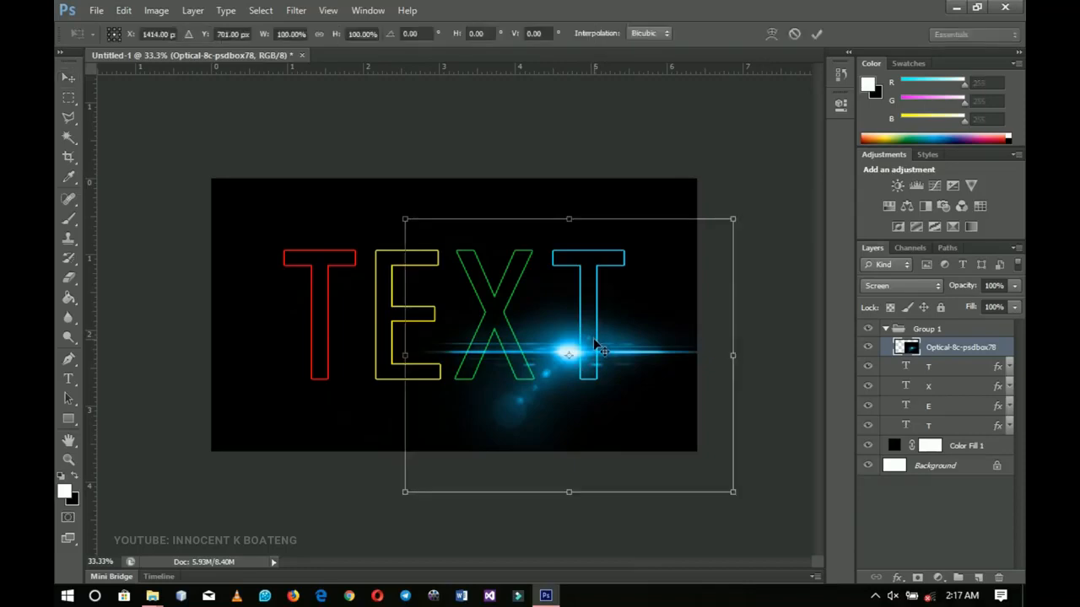
pyautogui.moveTo(732, 218); pyautogui.dragTo(663, 282)
pyautogui.moveTo(570, 275); pyautogui.dragTo(581, 300)
pyautogui.moveTo(665, 304); pyautogui.dragTo(476, 378)
pyautogui.press('Return')
# Duplicate the blue flare at the X's left foot and shift the copy's hue to -66 for a green glow
pyautogui.hotkey('ctrl', 'j')
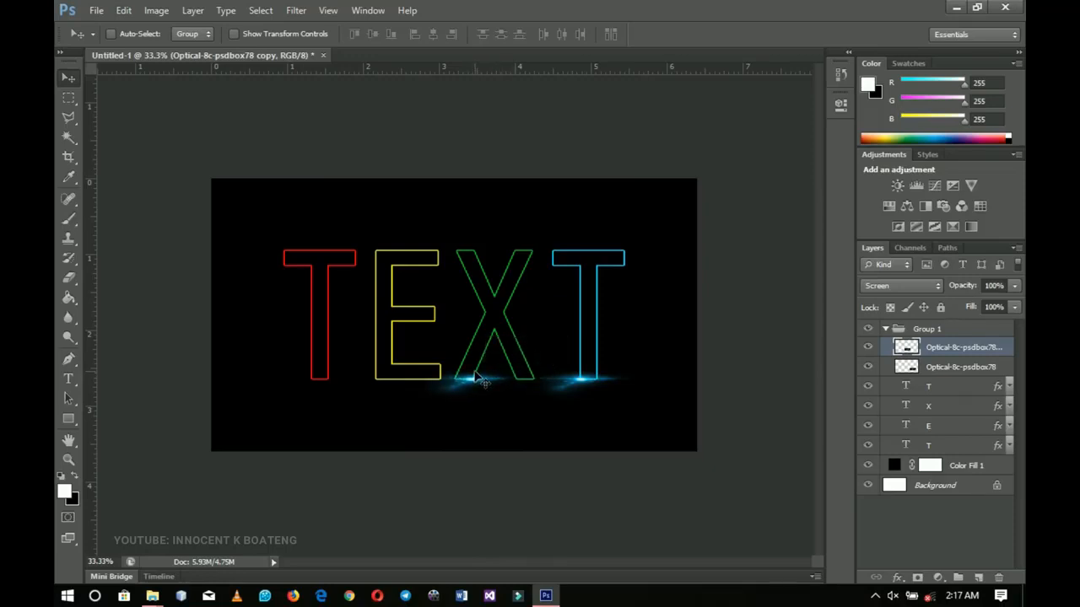
pyautogui.hotkey('ctrl', 'u')
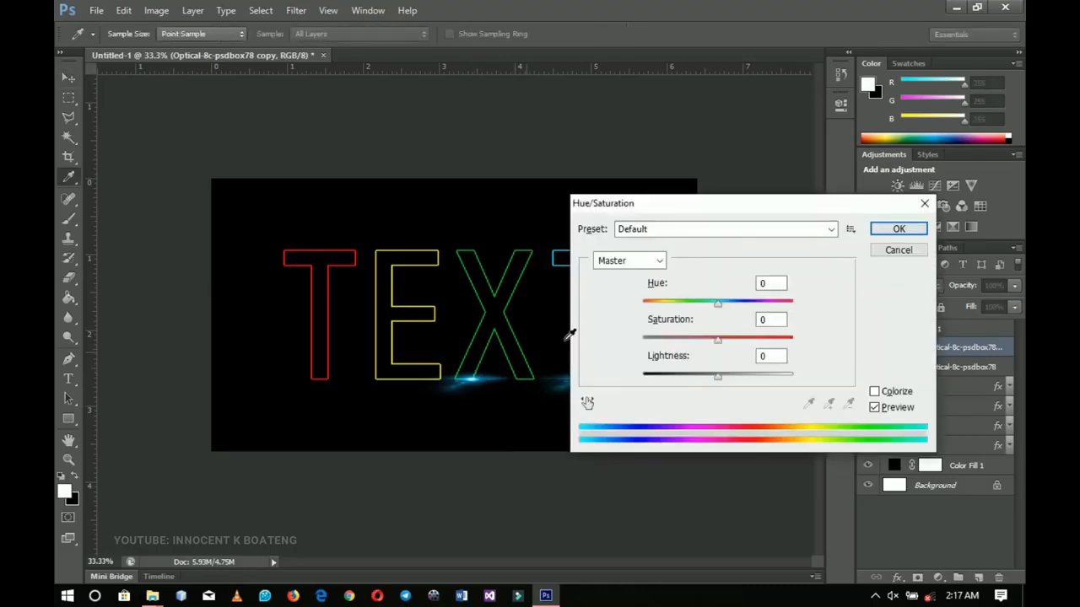
pyautogui.moveTo(720, 304); pyautogui.dragTo(679, 309)
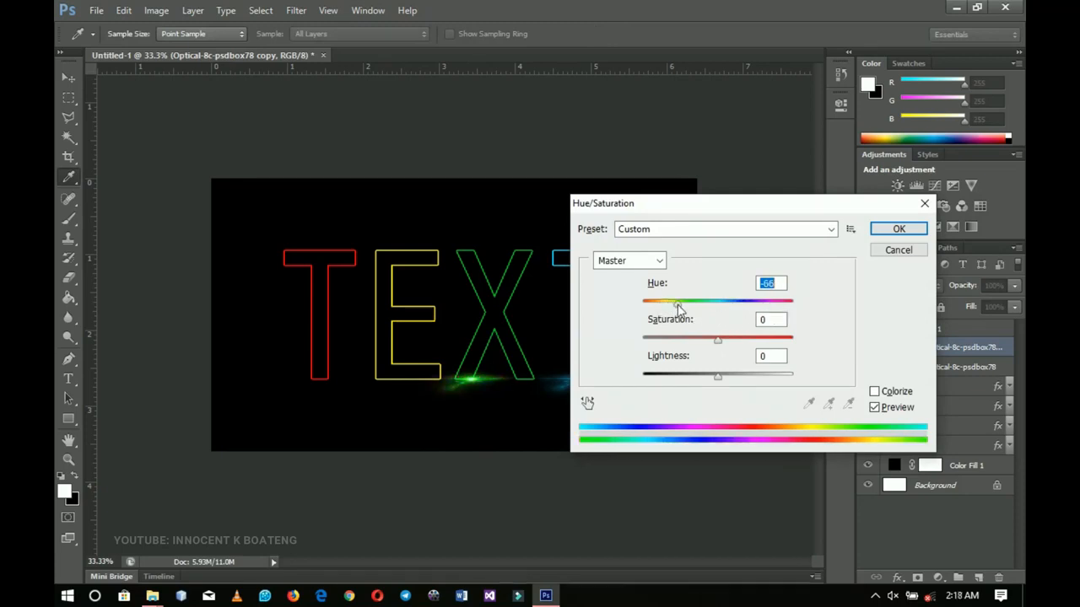
pyautogui.click(898, 229)
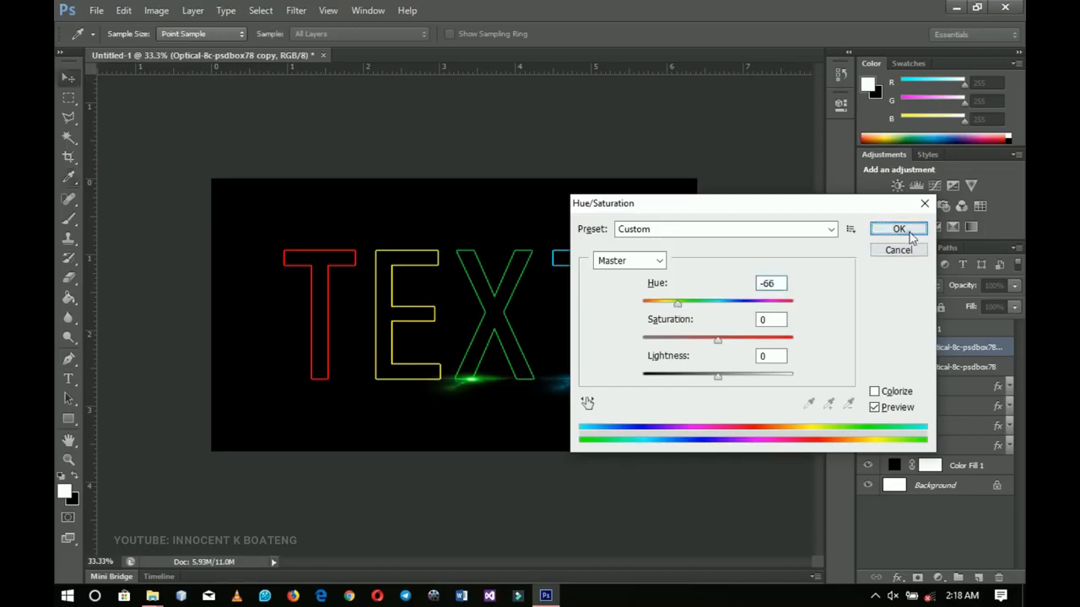
pyautogui.press('v')
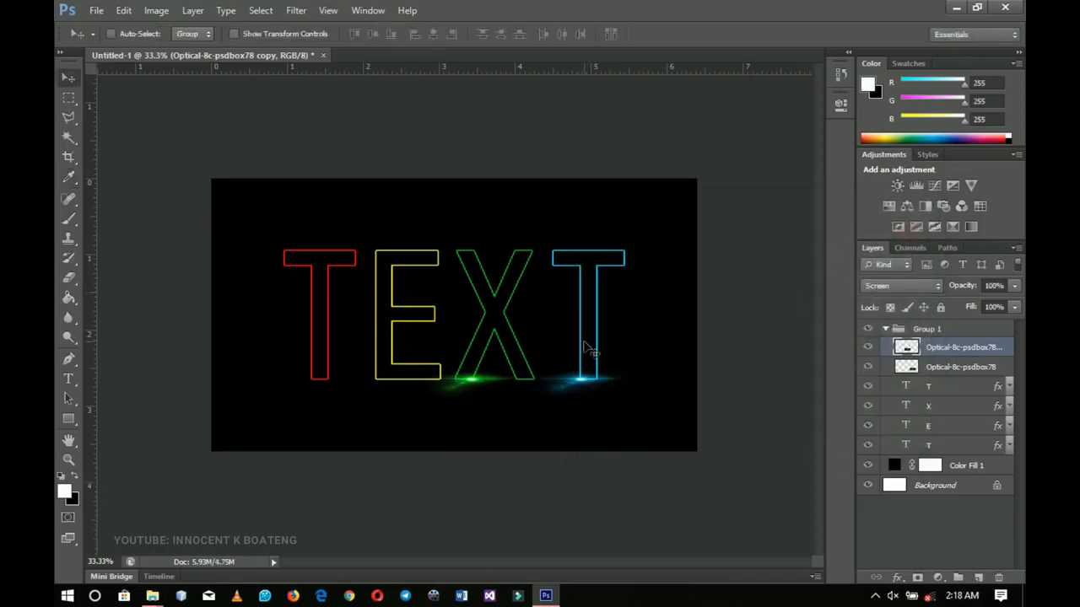
# Copy the original blue flare to the E's lower-left corner and shift the copy's hue to -120 for a yellow glow
pyautogui.click(939, 375)
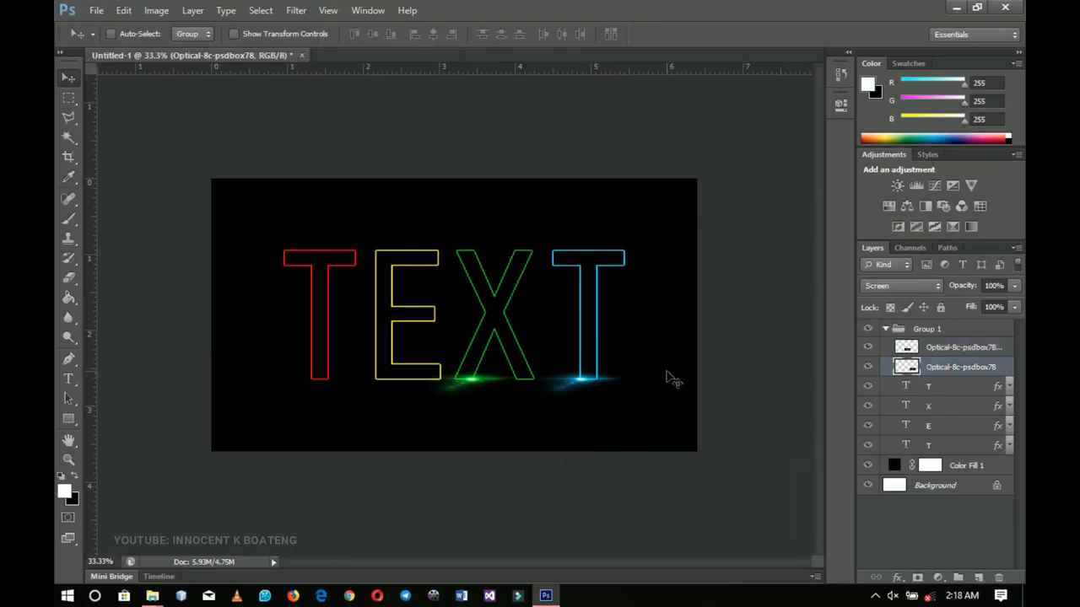
pyautogui.moveTo(609, 384); pyautogui.dragTo(392, 385)
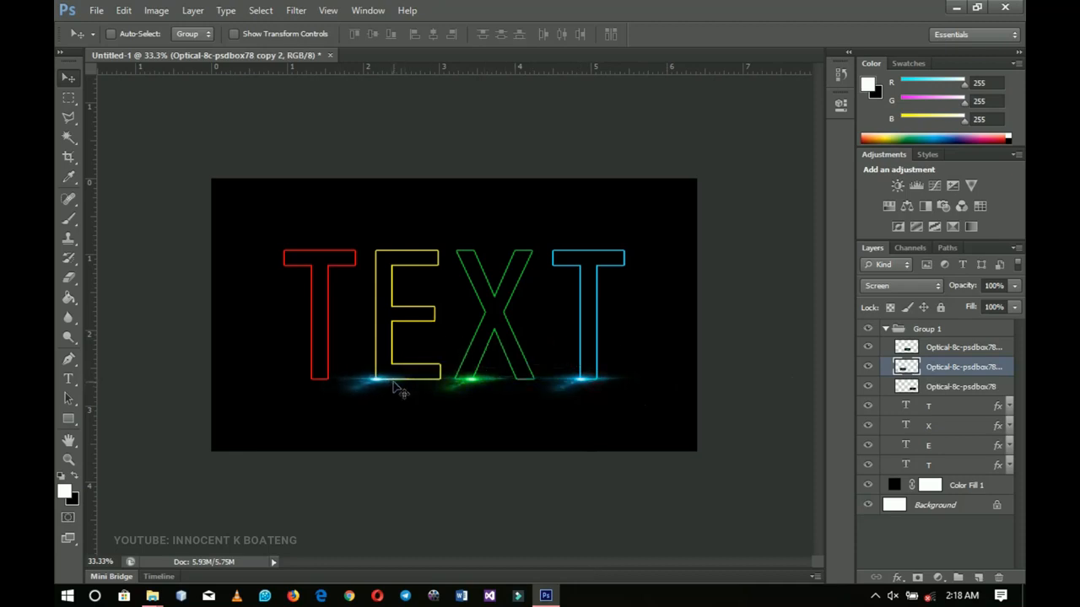
pyautogui.hotkey('ctrl', 'u')
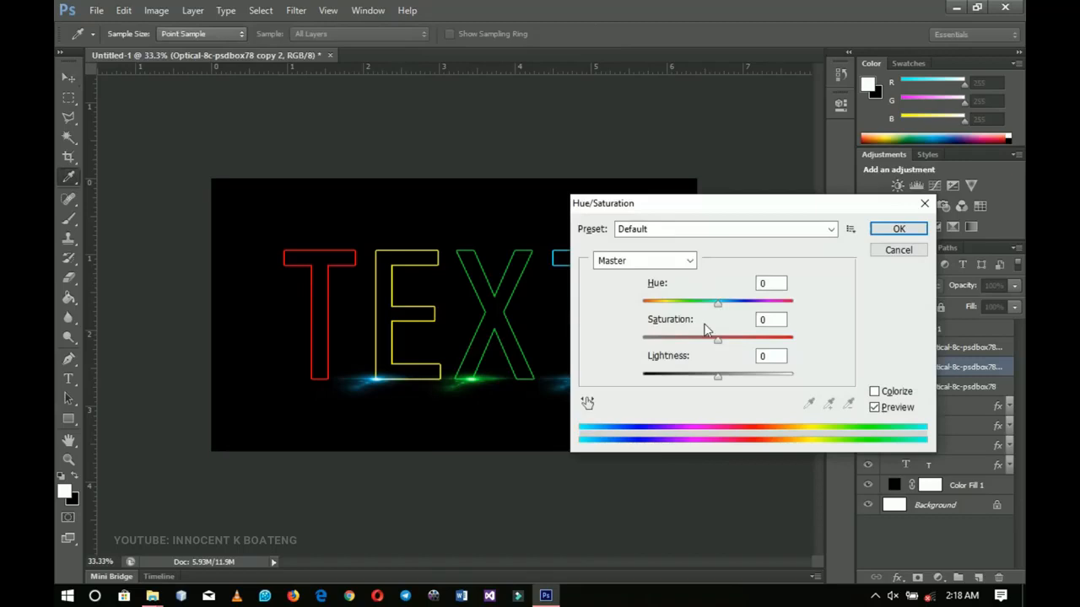
pyautogui.moveTo(701, 303); pyautogui.dragTo(661, 301)
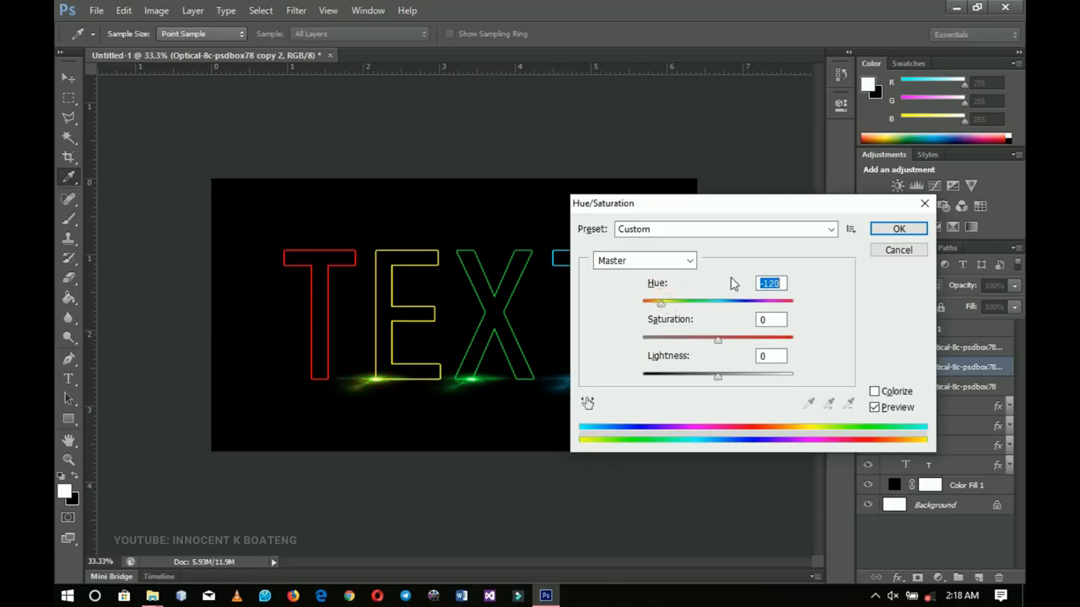
pyautogui.click(897, 229)
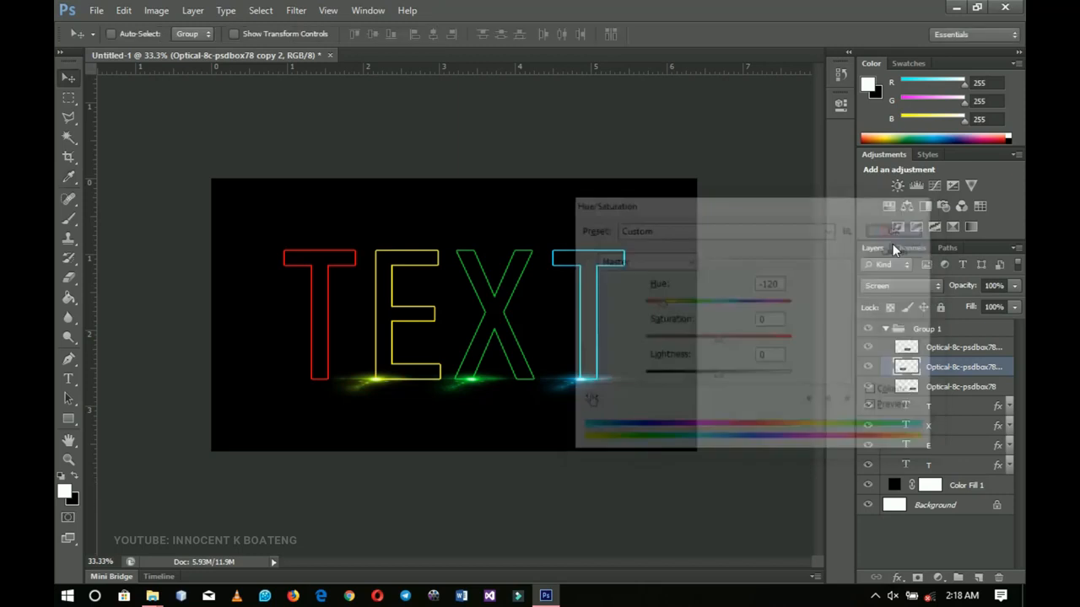
# Duplicate the original blue flare, move the copy to the base of the first T and shift its hue to -180
pyautogui.click(953, 387)
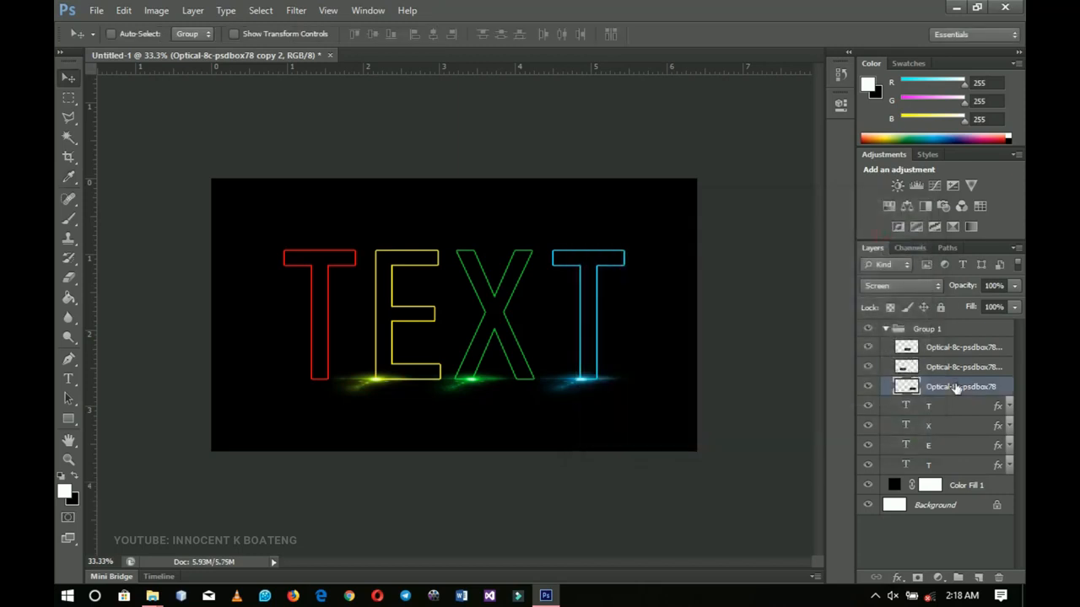
pyautogui.hotkey('ctrl', 'j')
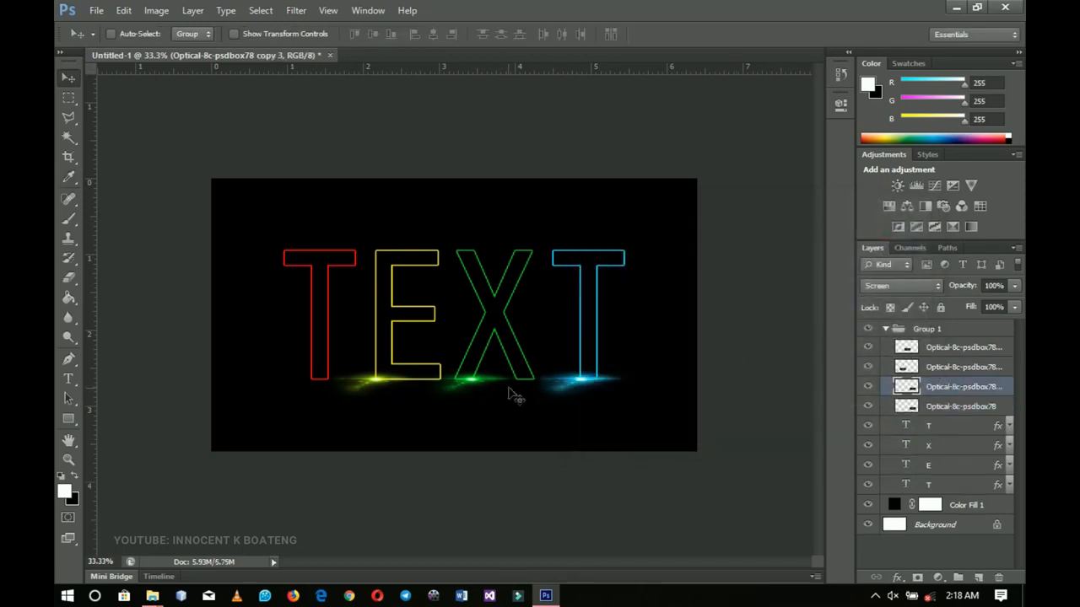
pyautogui.moveTo(552, 379); pyautogui.dragTo(323, 381)
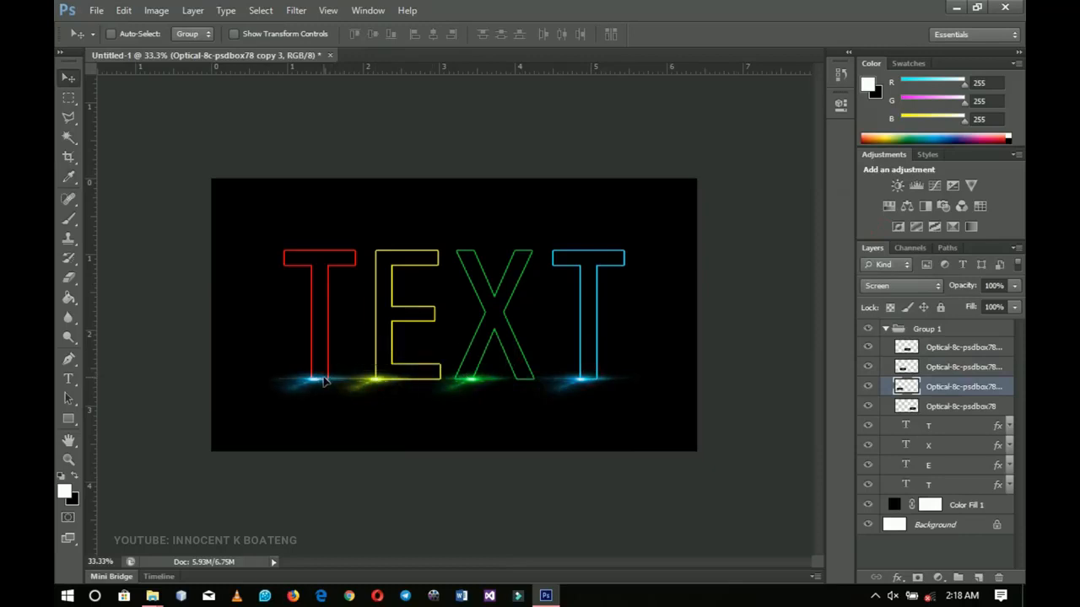
pyautogui.hotkey('ctrl', 'u')
pyautogui.moveTo(717, 303); pyautogui.dragTo(642, 315)
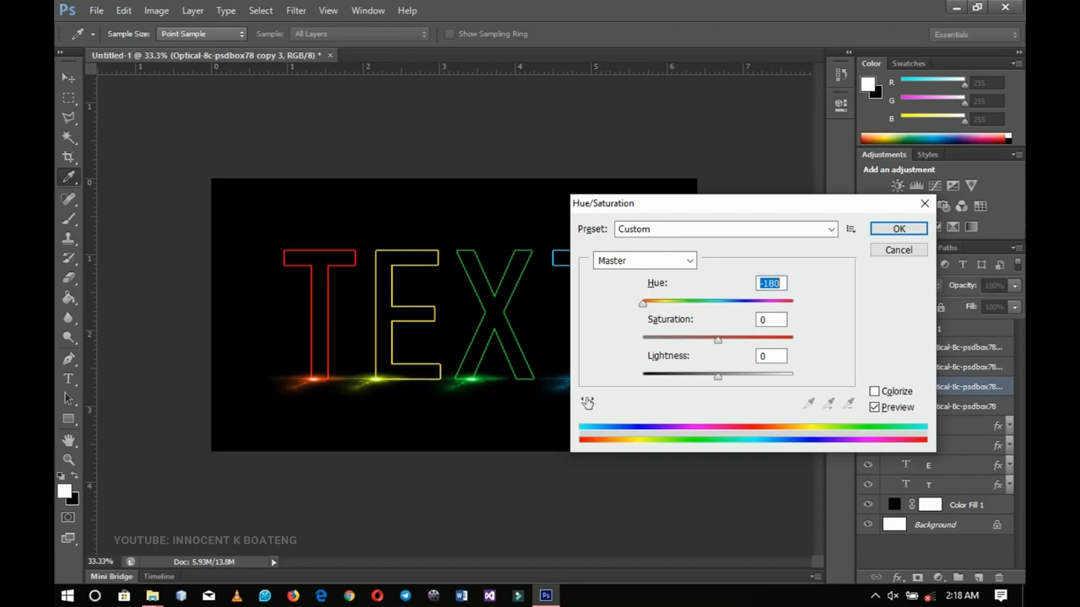
pyautogui.press('Return')
# Place the Optical-4b-psdbox41 image from File Explorer's Flares folder into the Photoshop document above the topmost flare layer in Group 1
pyautogui.click(969, 405)
pyautogui.click(979, 367)
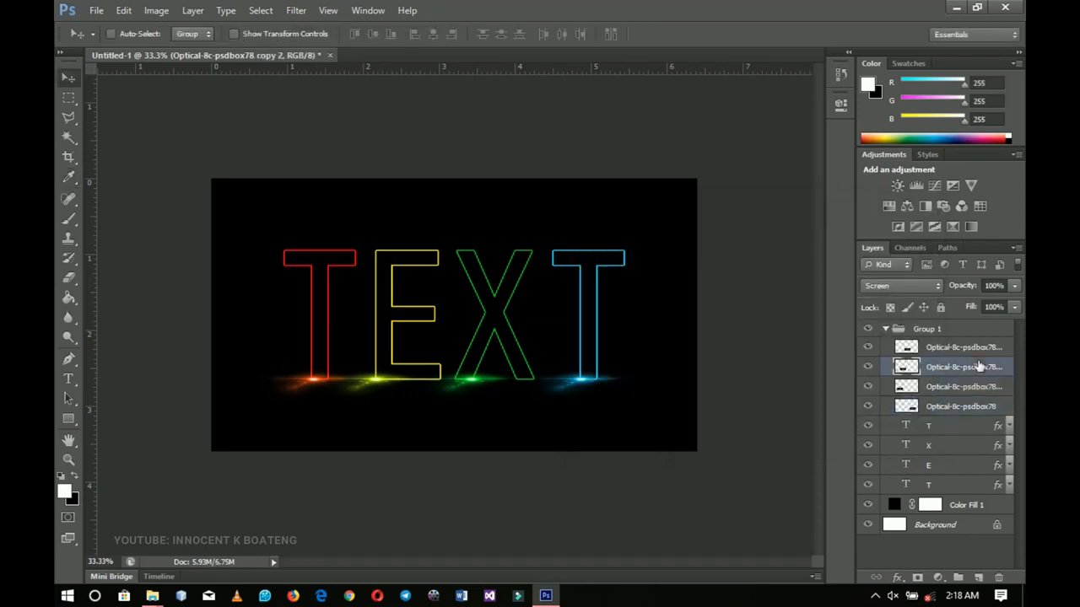
pyautogui.click(975, 349)
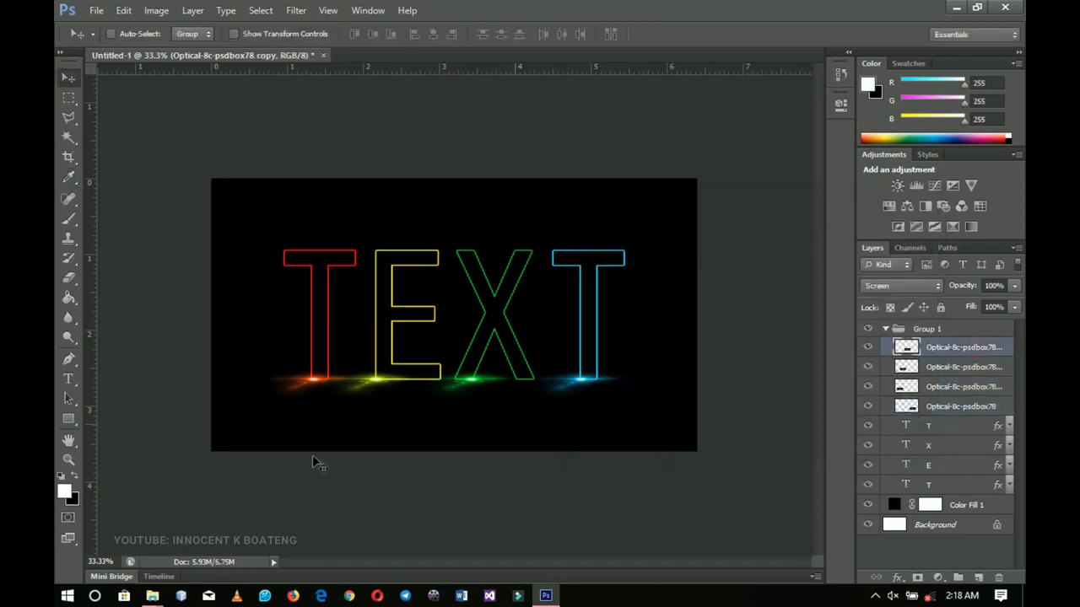
pyautogui.click(545, 596)
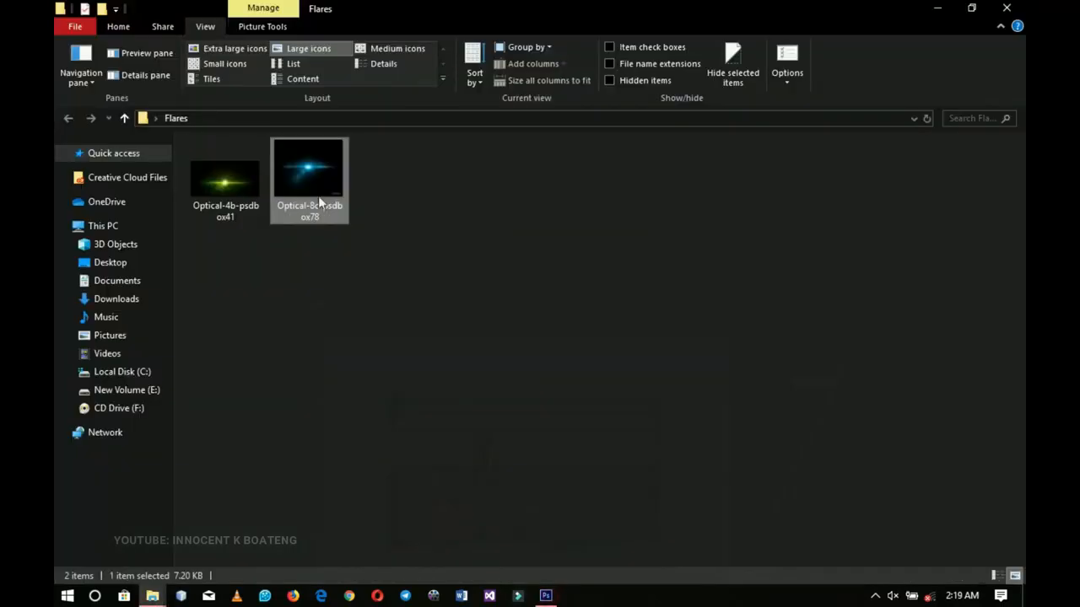
pyautogui.moveTo(217, 186); pyautogui.dragTo(726, 462)
pyautogui.press('Return')
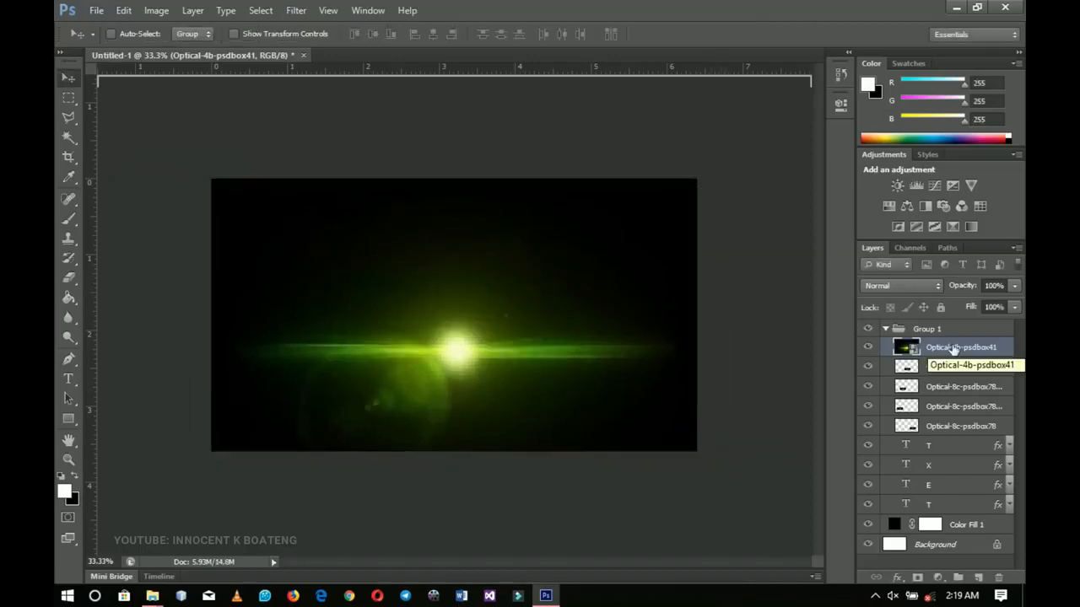
# Rasterize the Optical-4b-psdbox41 layer and set its blend mode to Screen
pyautogui.rightClick(953, 349)
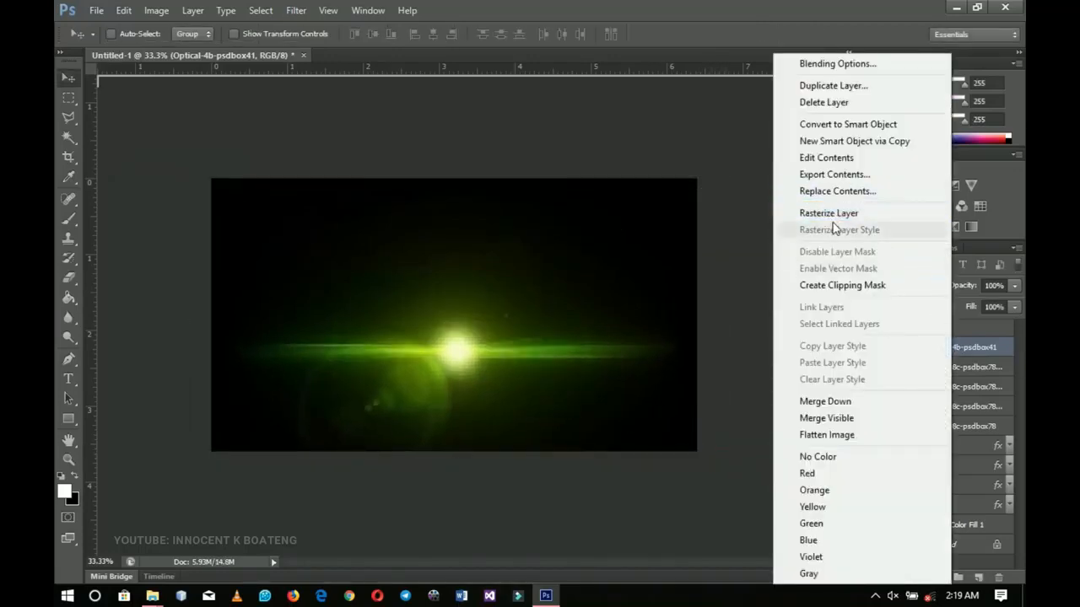
pyautogui.click(830, 213)
pyautogui.click(890, 285)
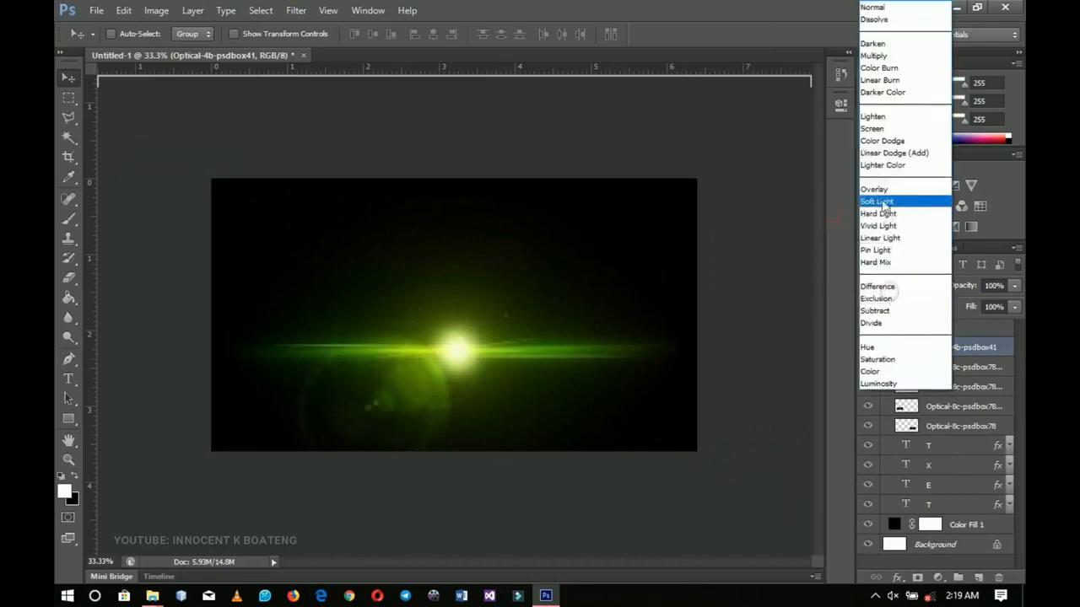
pyautogui.click(872, 128)
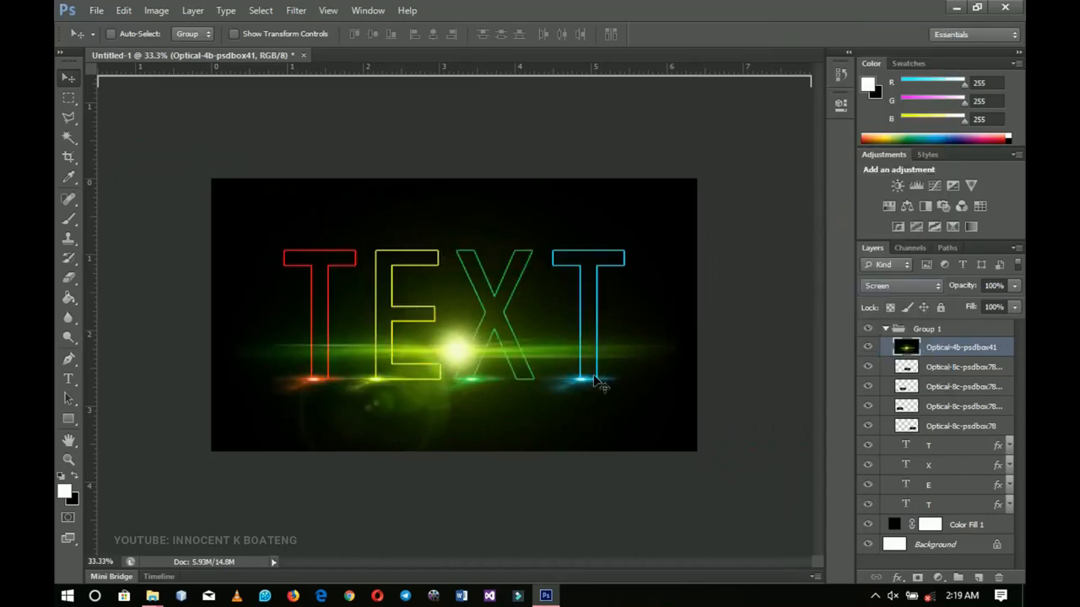
# Scale the large green flare up around its center to about 108%
pyautogui.hotkey('ctrl', 't')
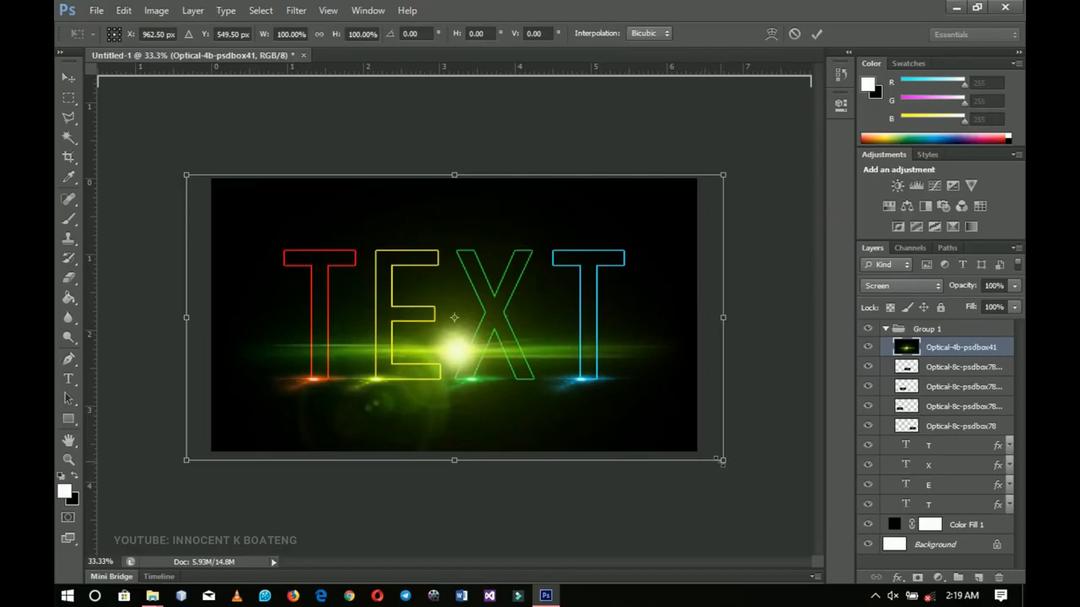
pyautogui.moveTo(723, 462); pyautogui.dragTo(743, 470)
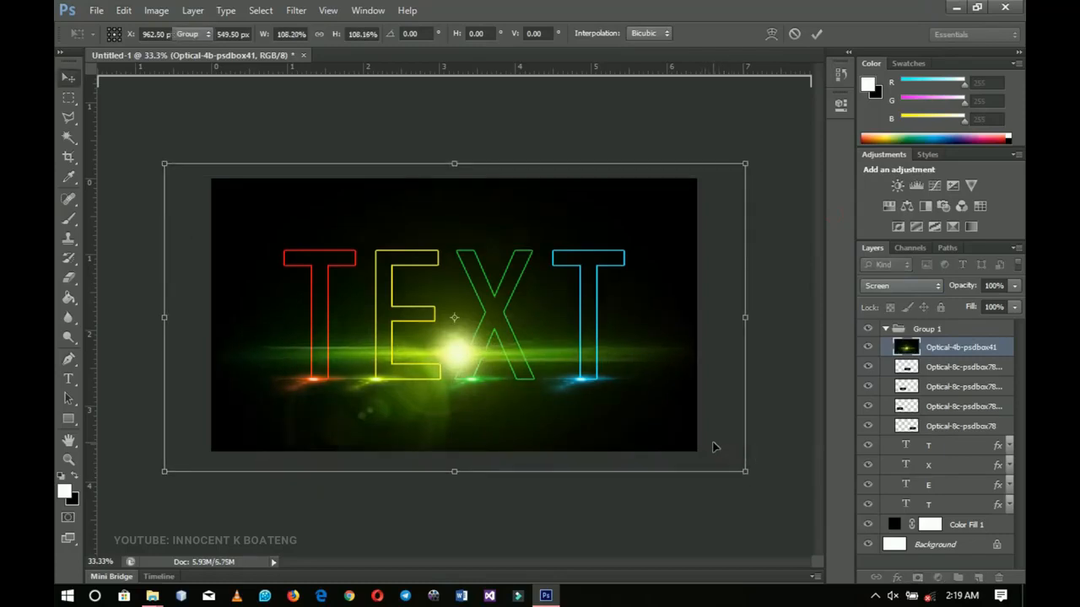
pyautogui.press('Return')
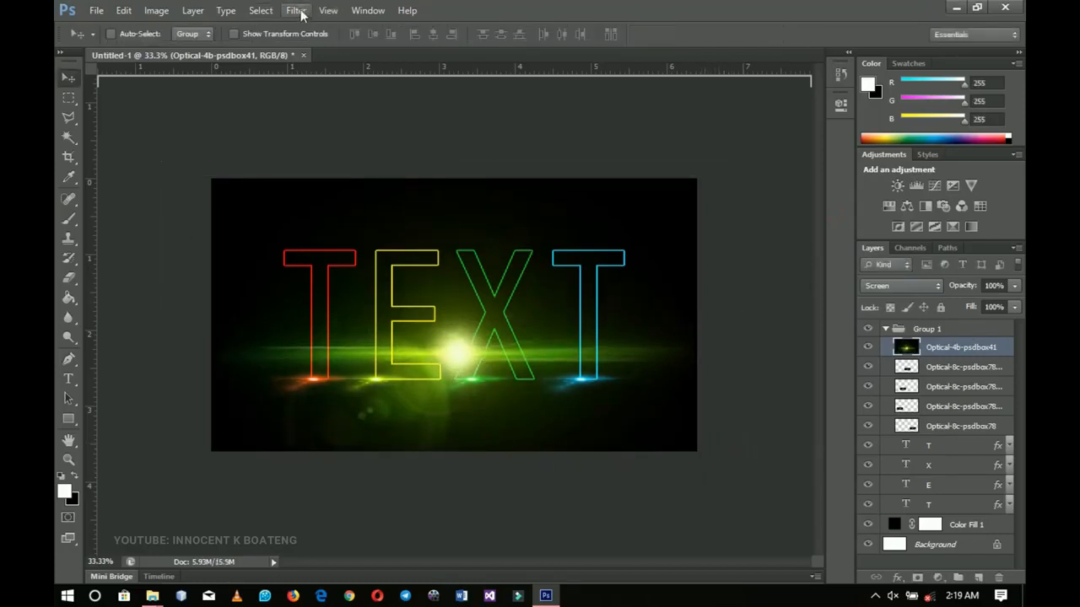
# Soften the large green flare with a slight Gaussian Blur of only a few pixels
pyautogui.click(299, 11)
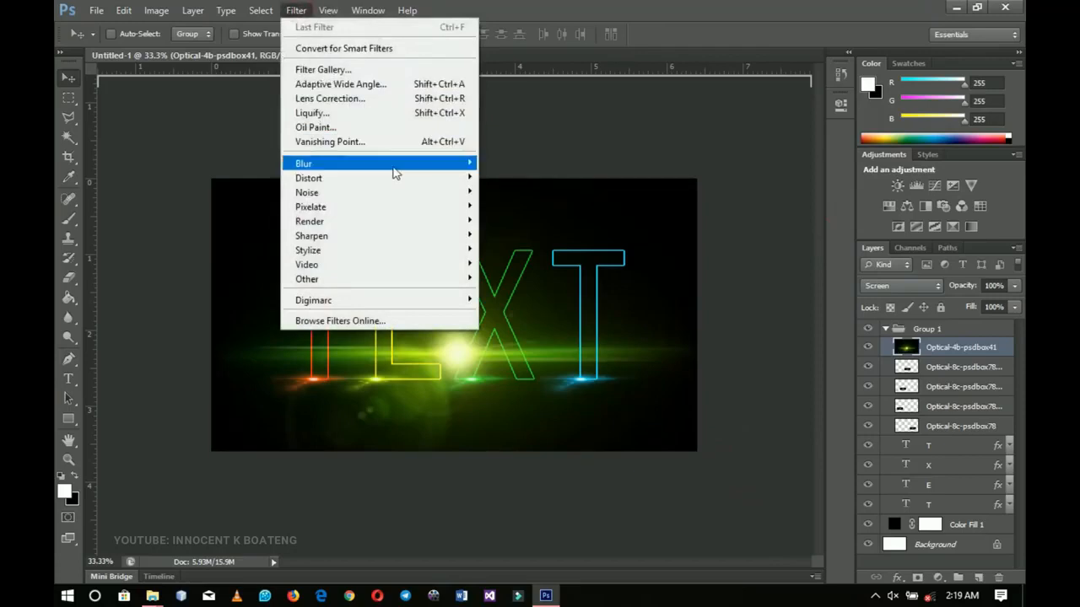
pyautogui.moveTo(394, 165)
pyautogui.click(532, 271)
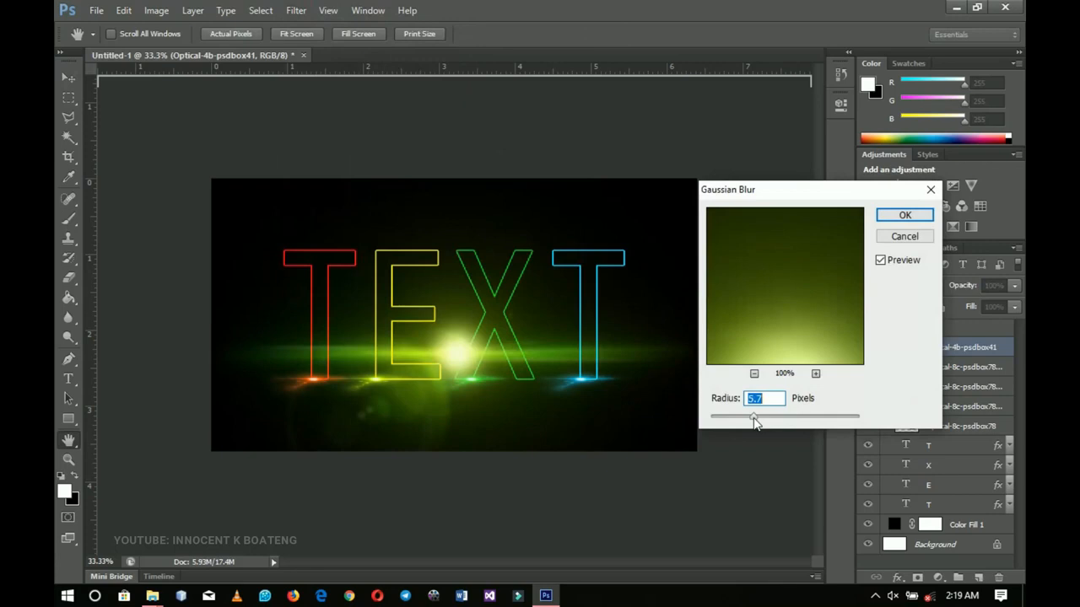
pyautogui.moveTo(755, 423); pyautogui.dragTo(739, 419)
pyautogui.click(903, 221)
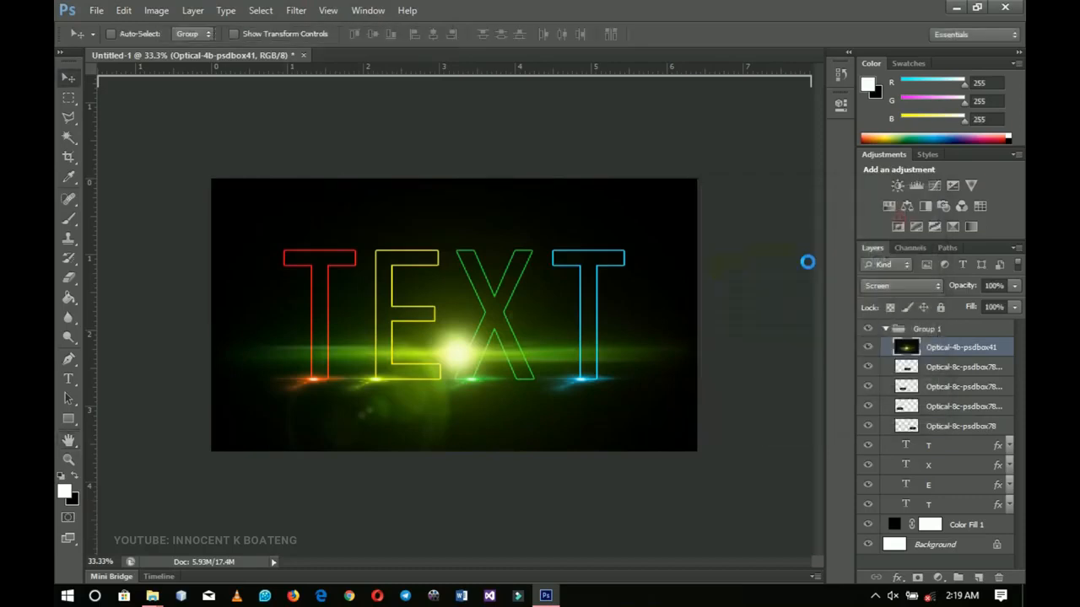
pyautogui.keyDown('ctrl'); pyautogui.click(545, 306); pyautogui.keyUp('ctrl')
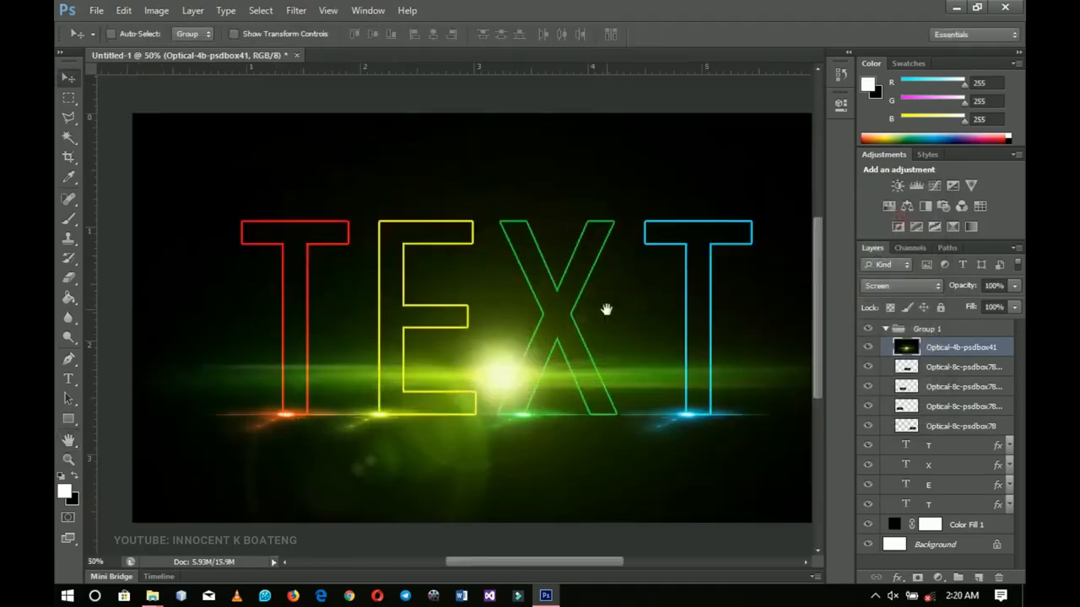
pyautogui.moveTo(608, 313)
pyautogui.mouseDown()
pyautogui.moveTo(573, 312)
pyautogui.moveTo(625, 318)
pyautogui.mouseUp()
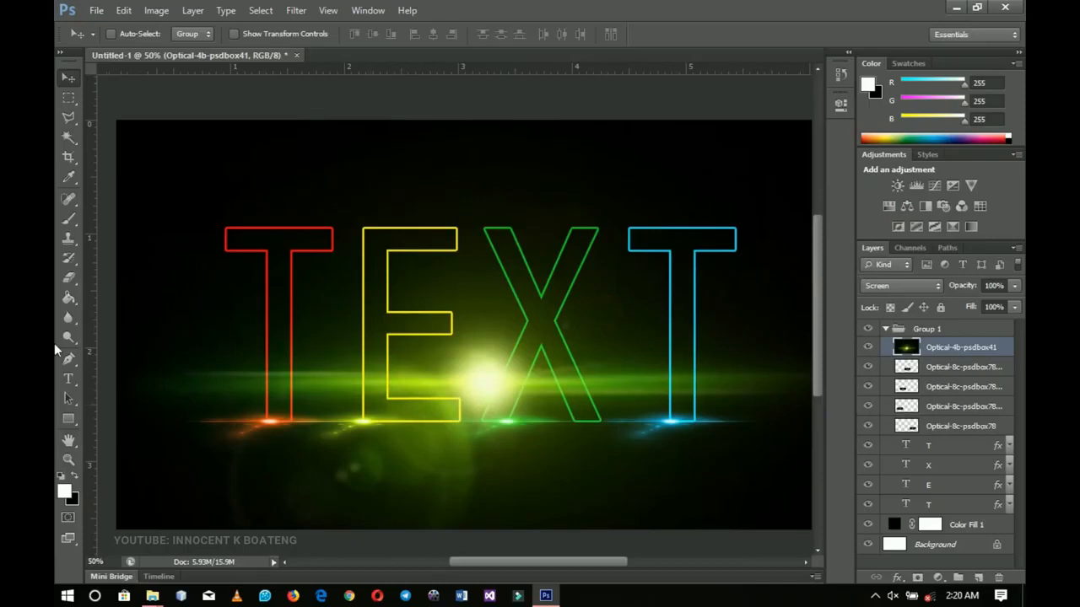
# Replace the red outlined letter T at the start of the word with the letter I
pyautogui.moveTo(601, 366)
pyautogui.mouseDown()
pyautogui.moveTo(566, 382)
pyautogui.moveTo(594, 363)
pyautogui.mouseUp()
pyautogui.click(70, 378)
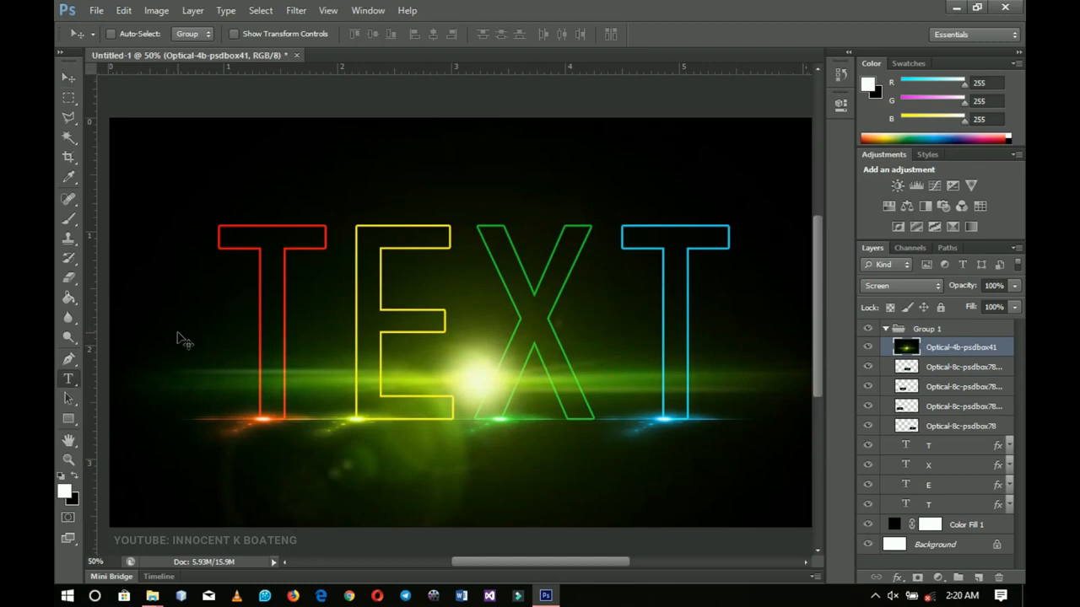
pyautogui.click(266, 282)
pyautogui.hotkey('ctrl', 'a')
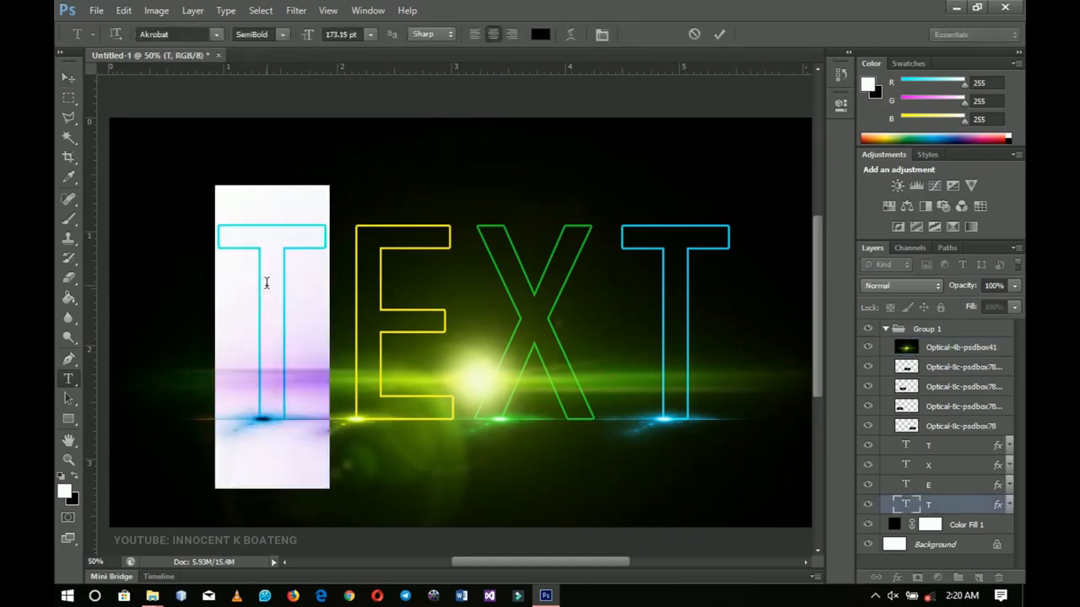
pyautogui.write('I')
pyautogui.click(68, 79)
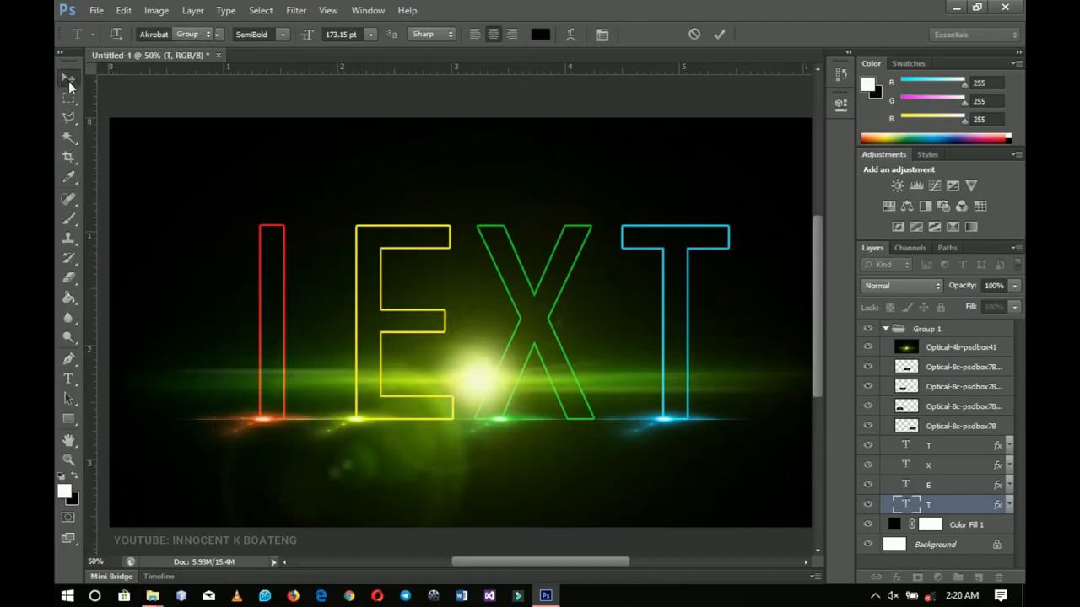
# Replace the yellow outlined letter E with the letter N
pyautogui.press('t')
pyautogui.click(371, 270)
pyautogui.hotkey('ctrl', 'a')
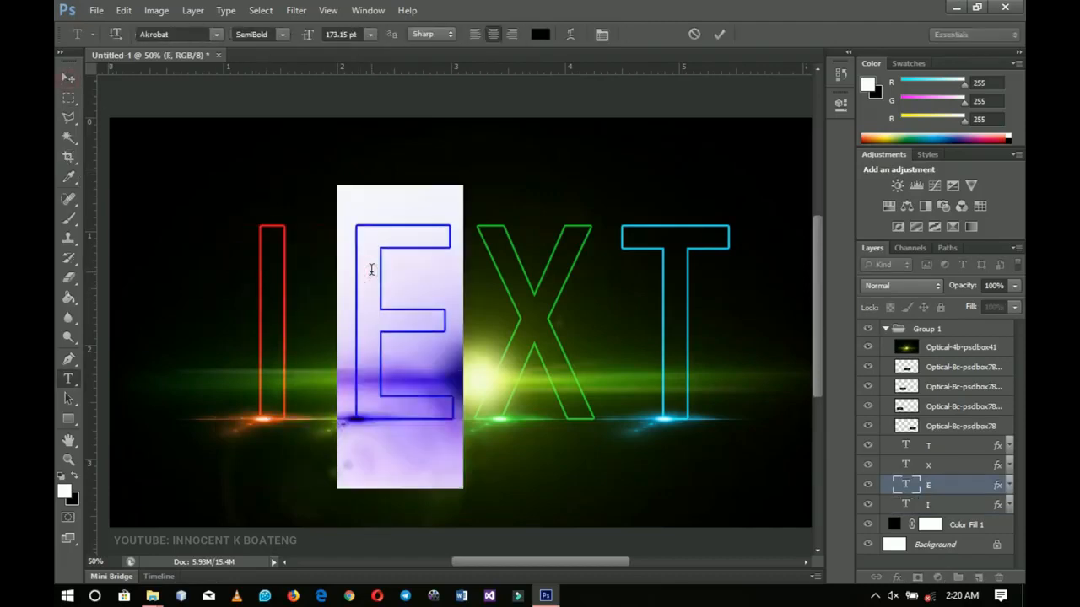
pyautogui.write('N')
pyautogui.hotkey('ctrl', 'Return')
pyautogui.press('v')
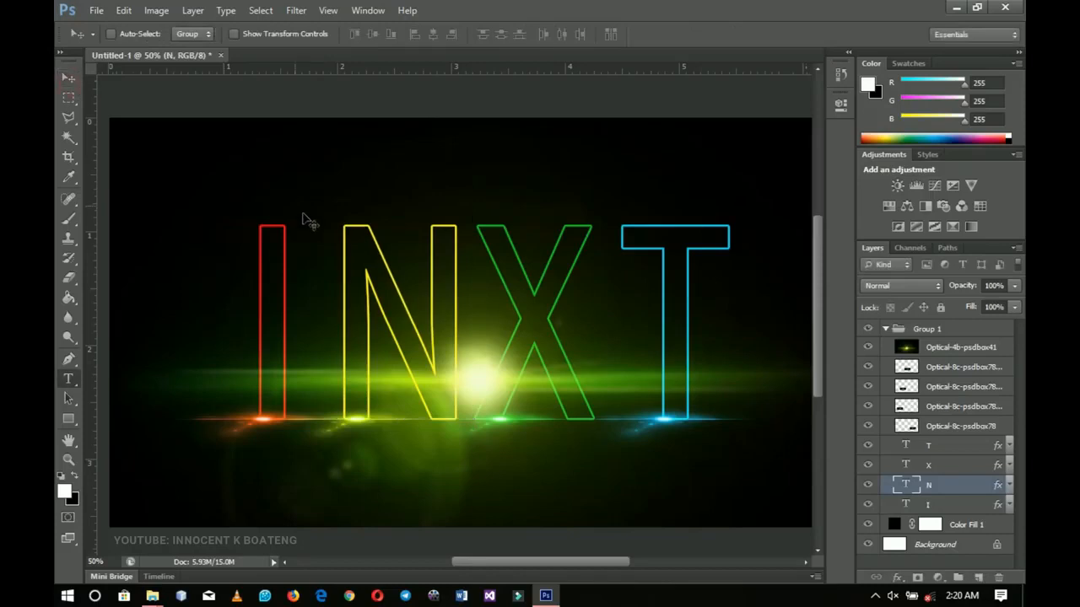
# Replace the green outlined letter X with the letter N
pyautogui.press('t')
pyautogui.click(540, 323)
pyautogui.hotkey('ctrl', 'a')
pyautogui.write('N')
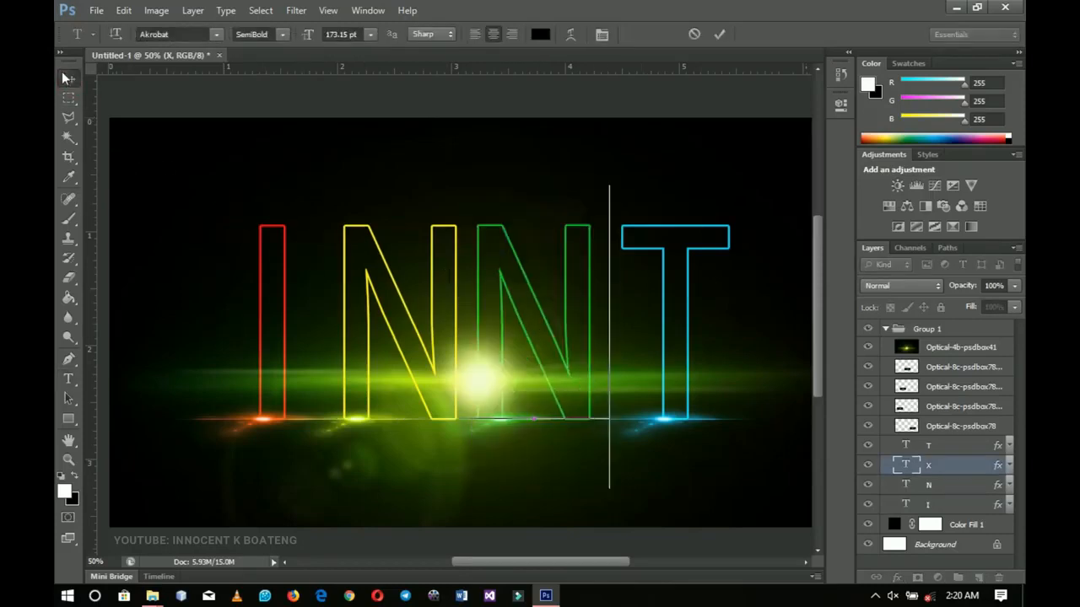
pyautogui.click(68, 78)
# Replace the blue outlined letter T at the end of the word with the letter O
pyautogui.press('t')
pyautogui.click(659, 262)
pyautogui.hotkey('ctrl', 'a')
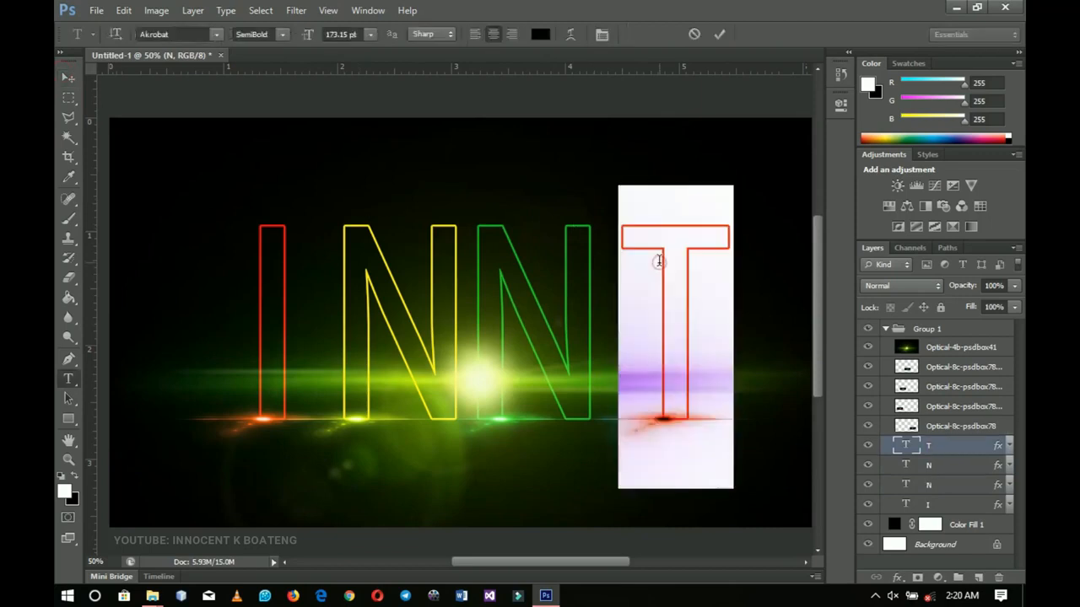
pyautogui.write('O')
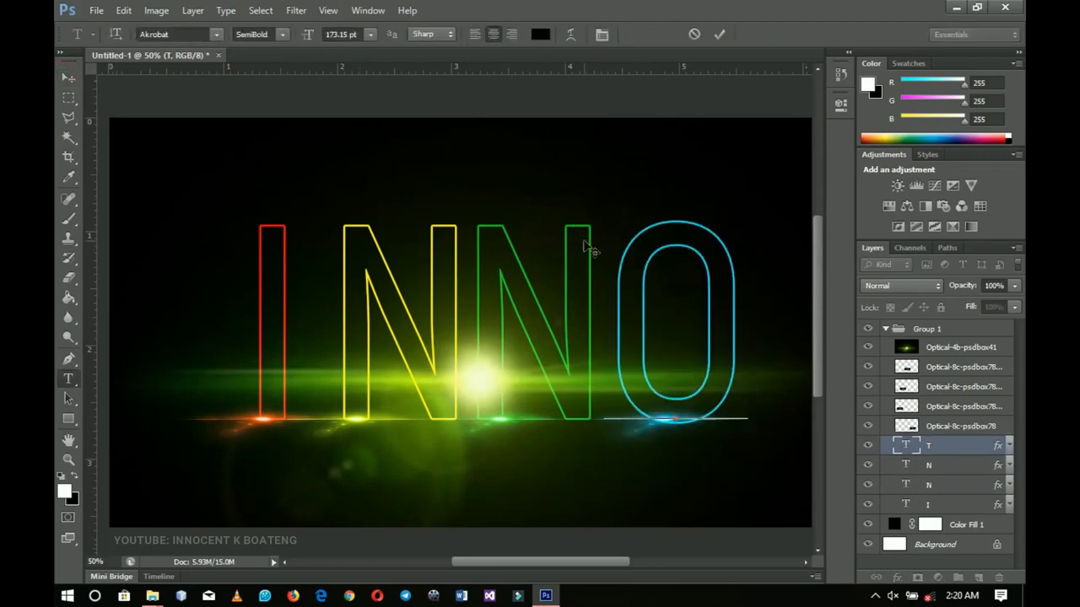
pyautogui.click(72, 79)
pyautogui.hotkey('ctrl', '-')
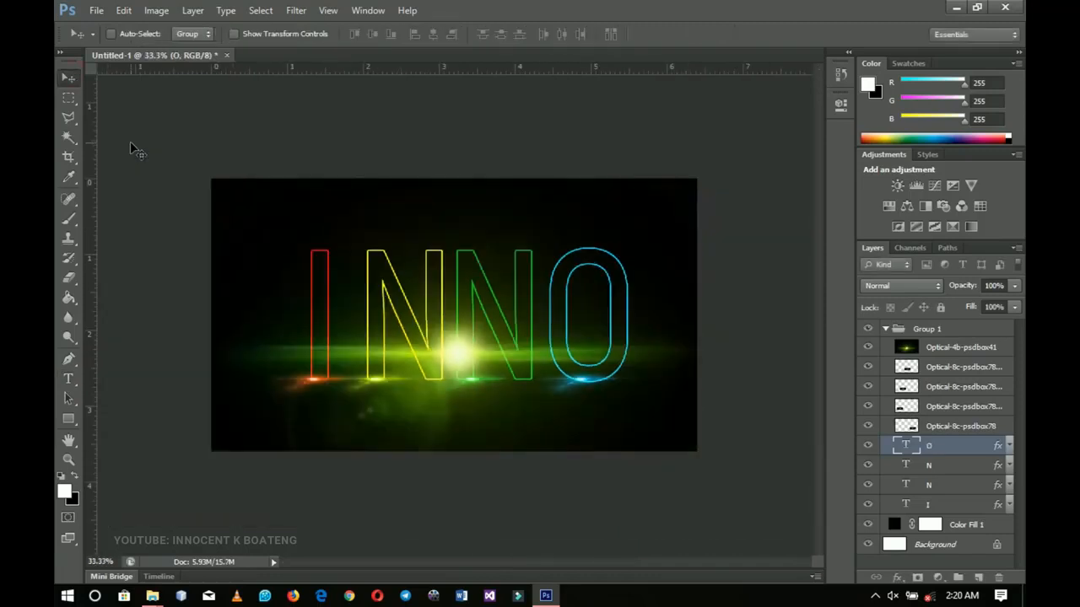